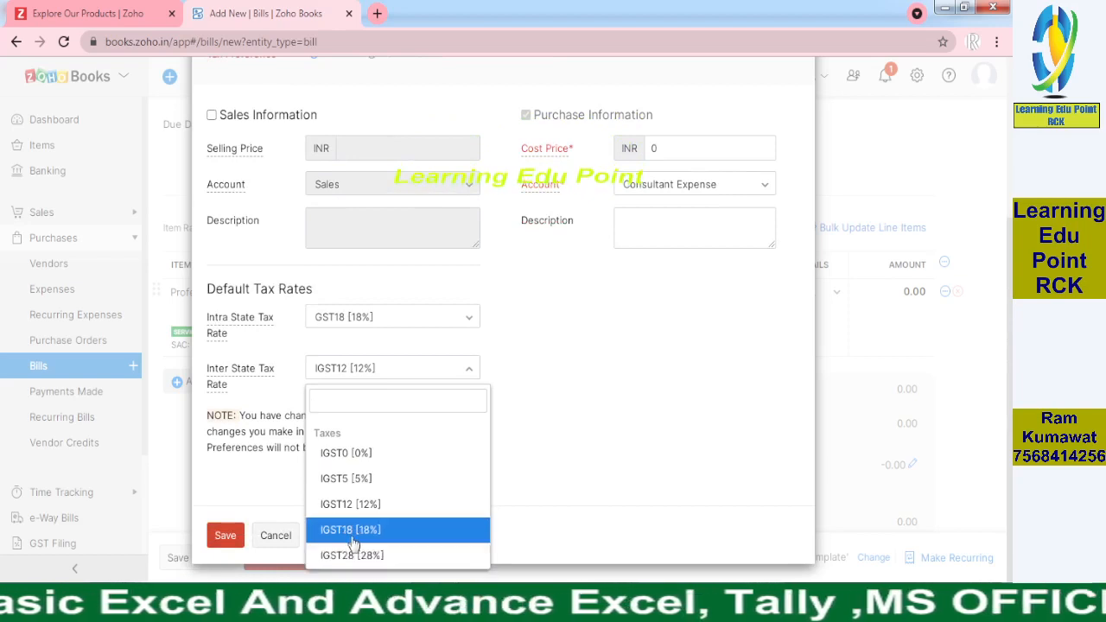
- Set the new item's inter state tax rate to IGST18 [18%] and save the item
click(363, 530)
mouse_move(239, 327)
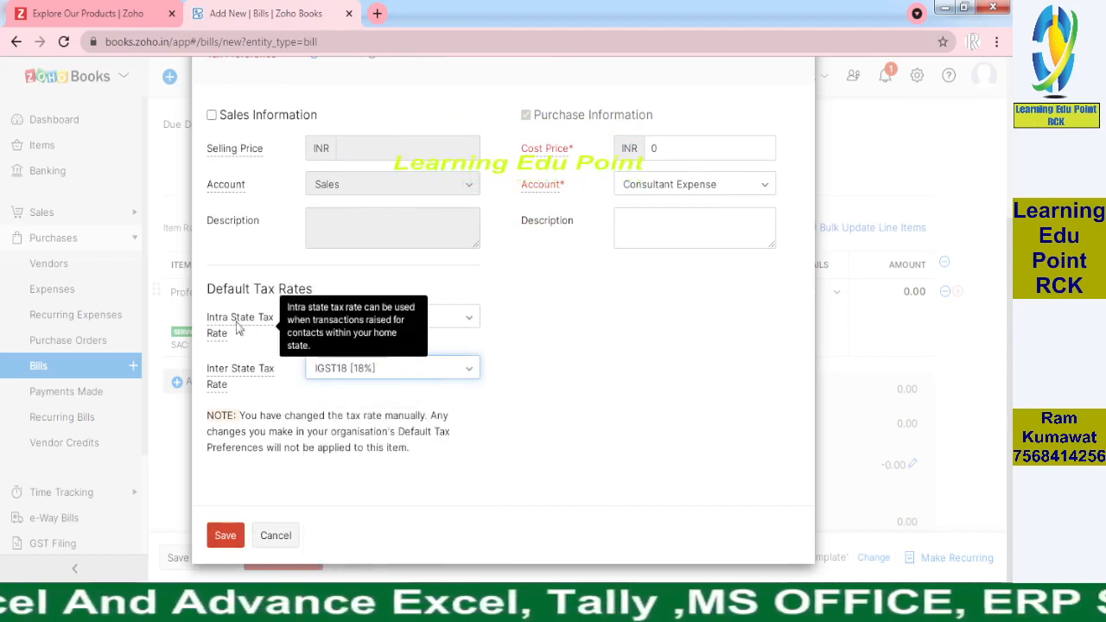
mouse_move(229, 392)
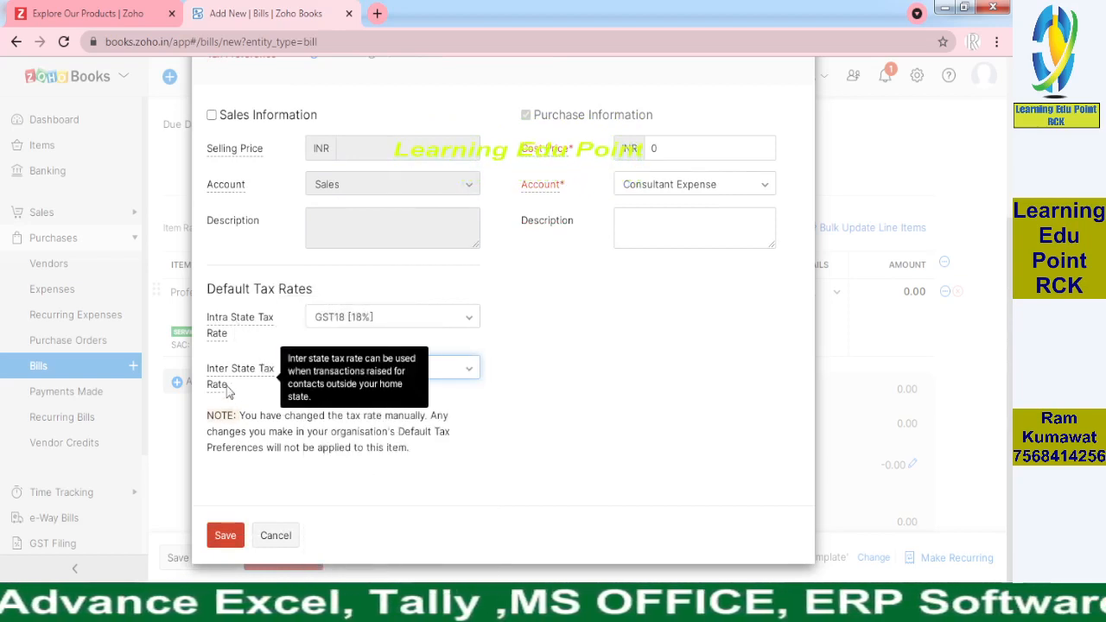
click(227, 535)
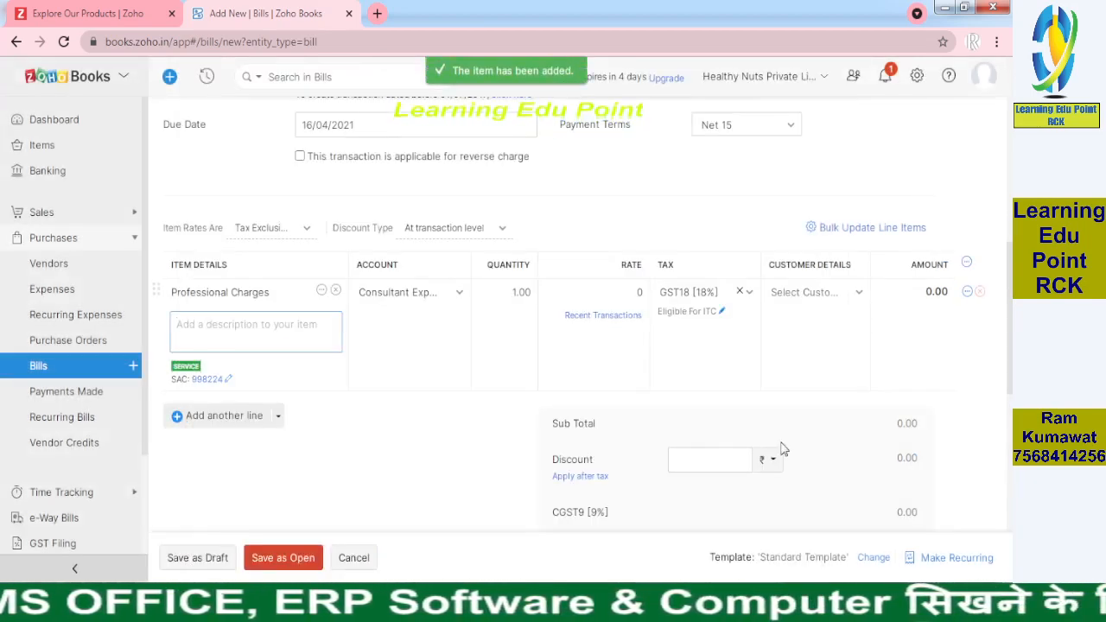
- Set the rate of the Professional Charges line to 100000
click(615, 291)
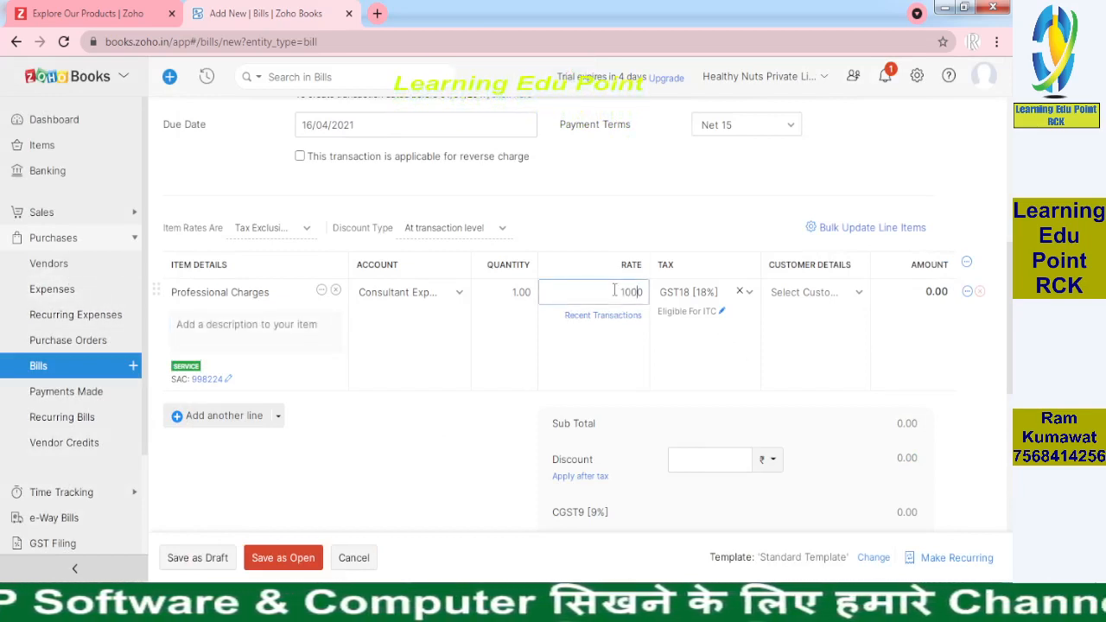
text(100000)
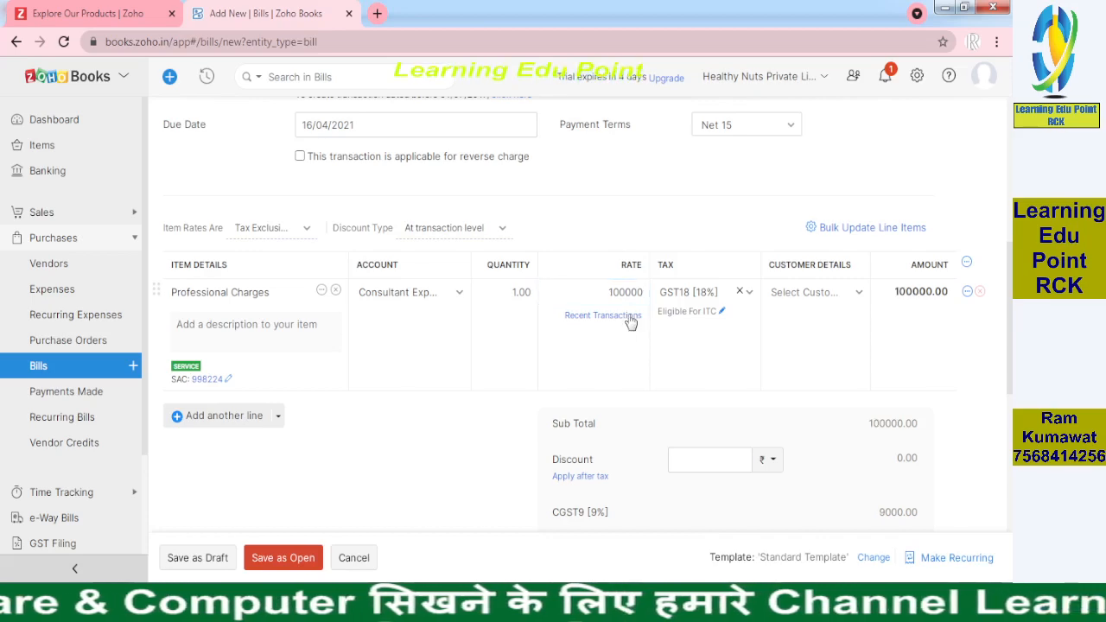
key(alt+Tab)
key(alt+Tab)
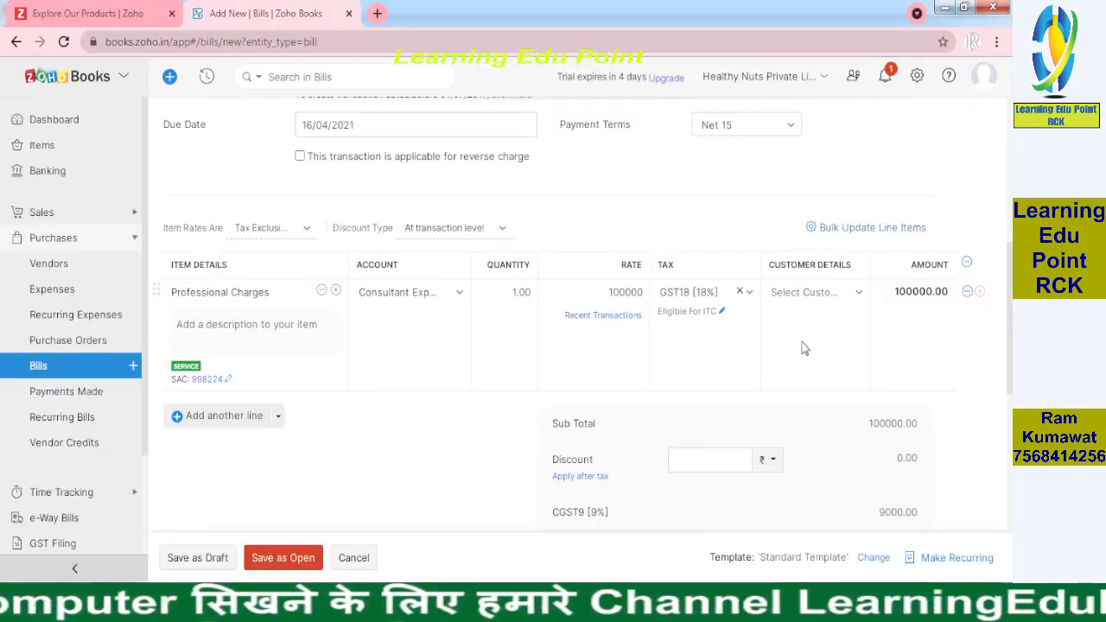
- Check the bill's GST, TDS and total against the 194J.pdf invoice in Adobe Acrobat Reader, and save the bill as open
scroll(429, 324, down, 3)
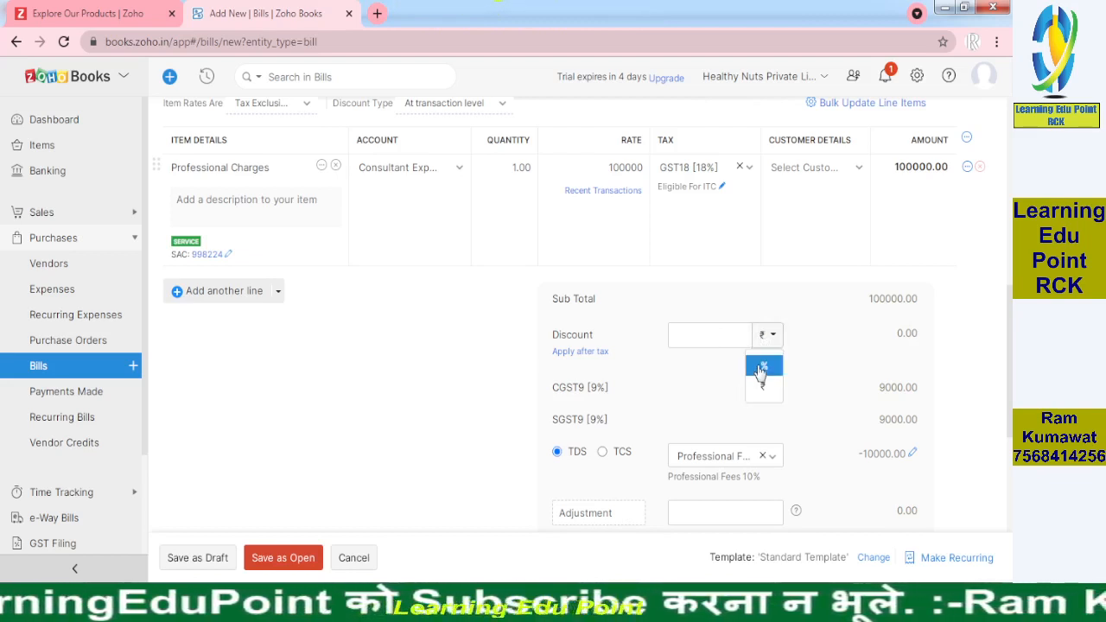
scroll(945, 374, down, 3)
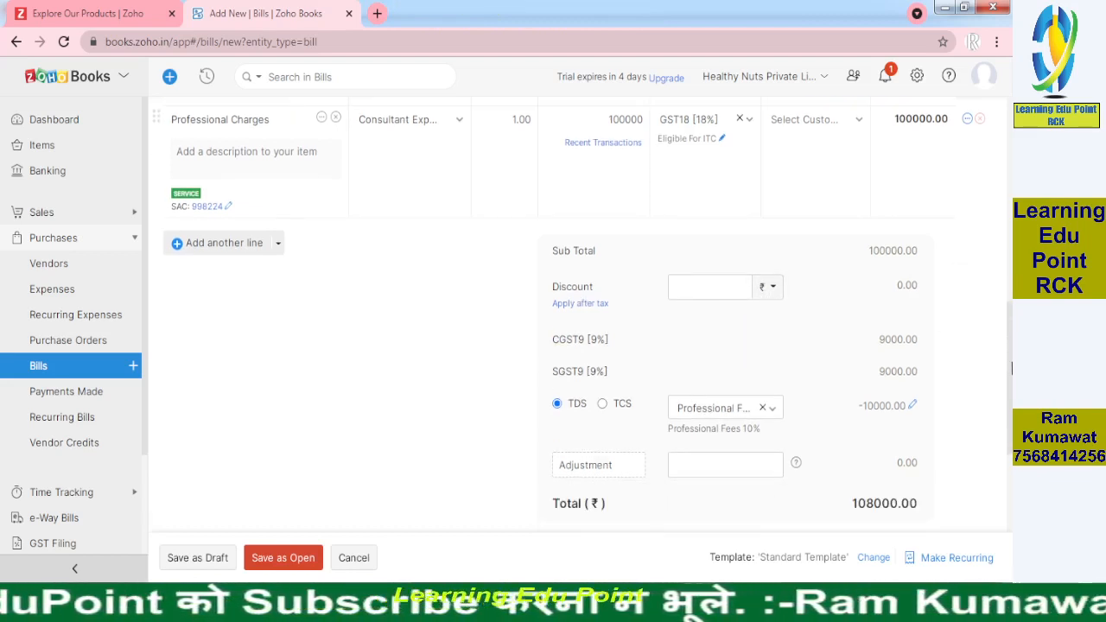
key(alt+Tab)
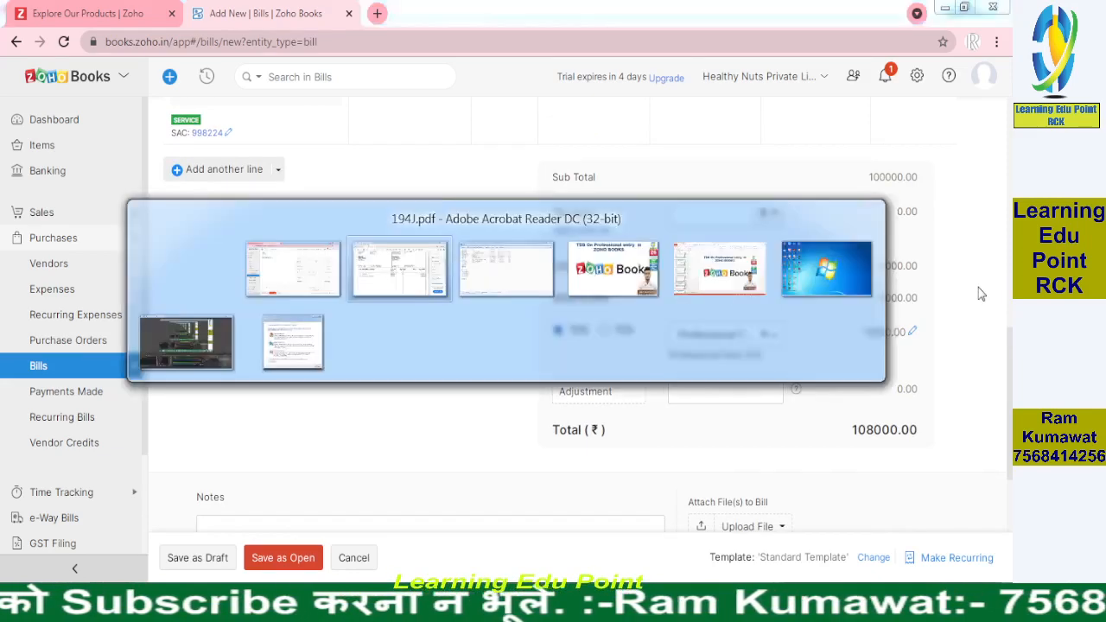
drag(828, 266, 828, 395)
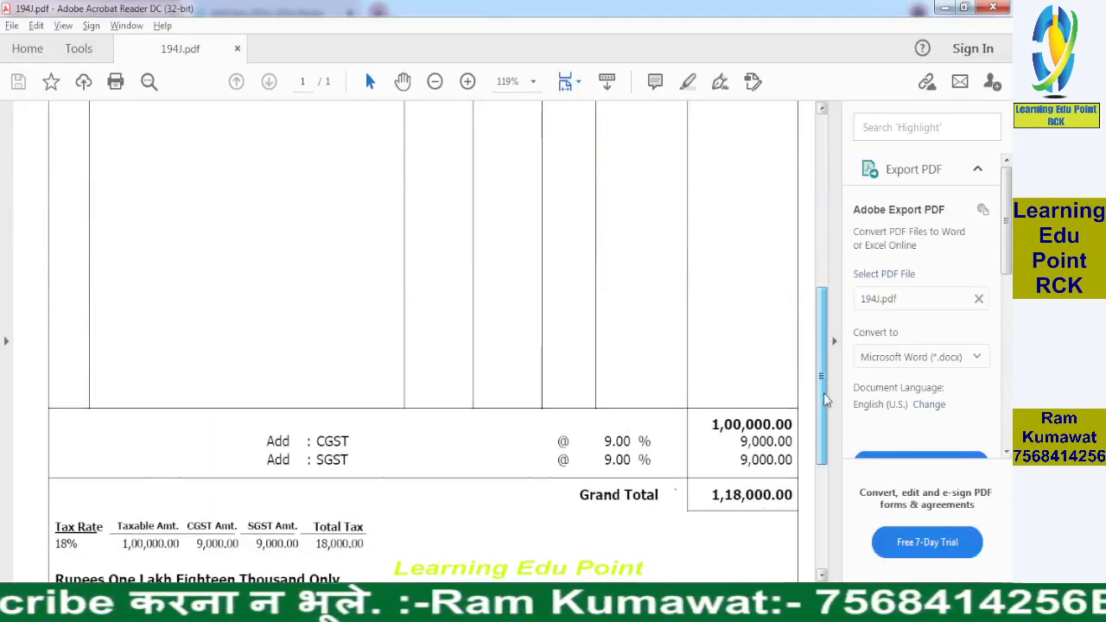
key(alt+Tab)
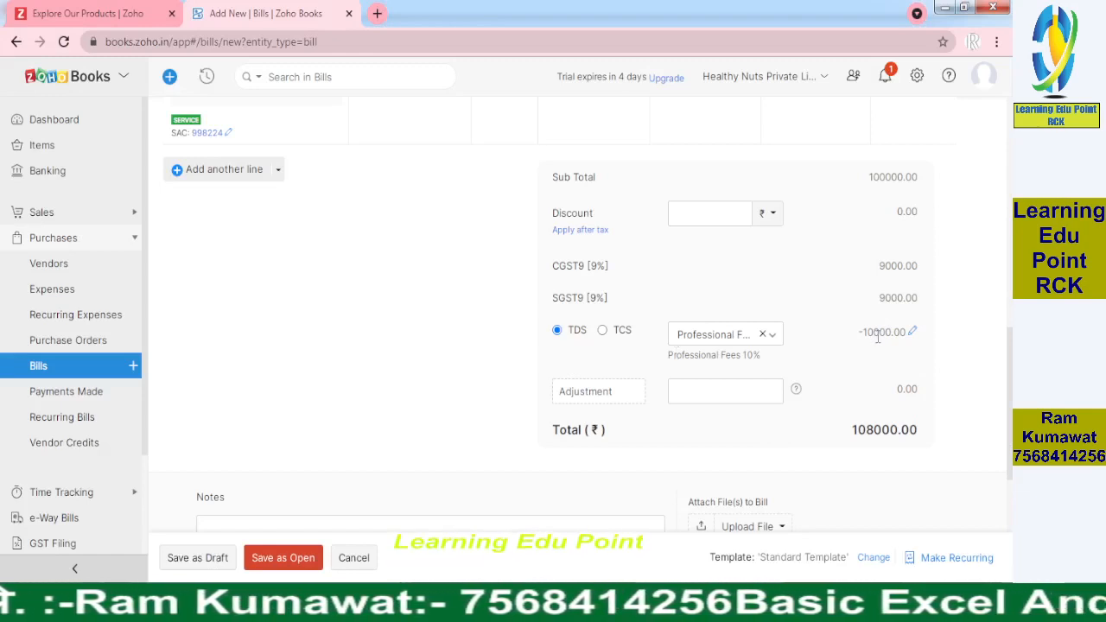
drag(669, 354, 761, 357)
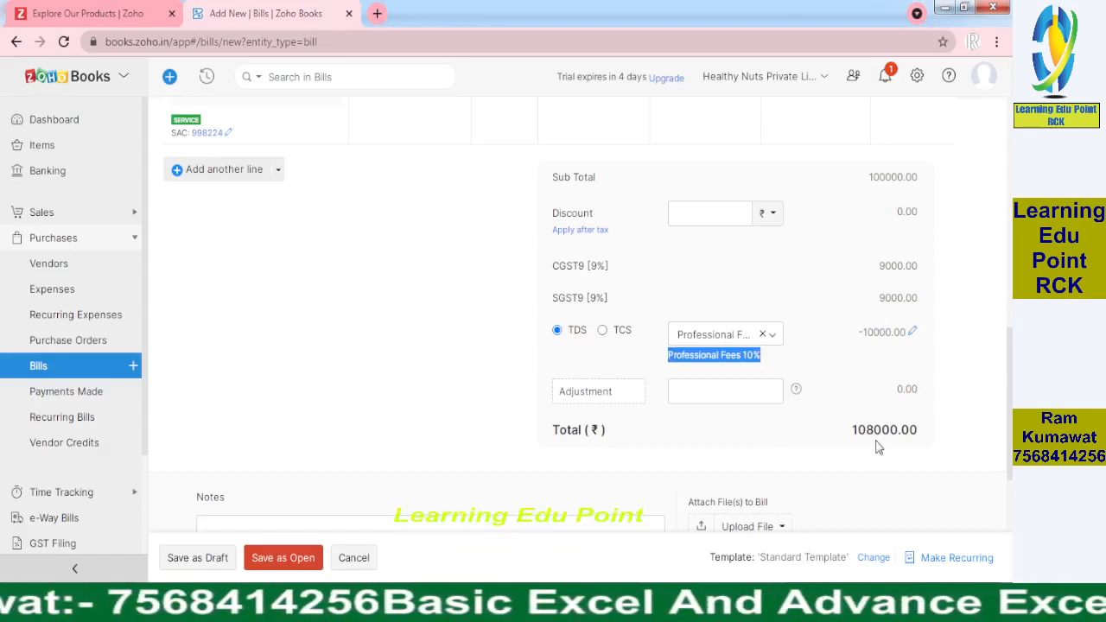
scroll(605, 484, down, 2)
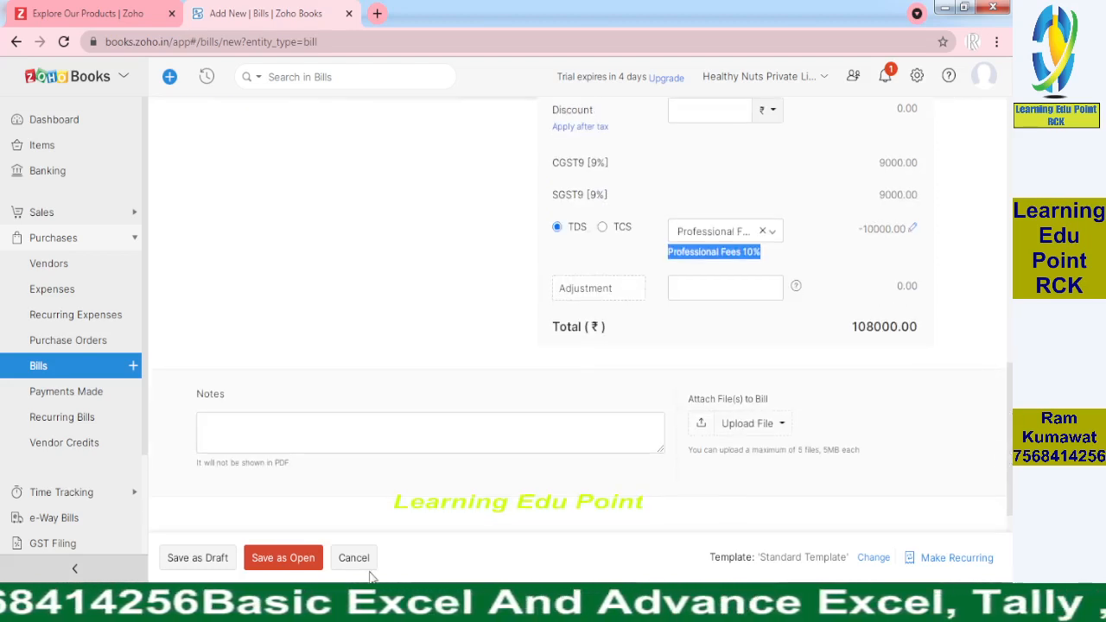
click(275, 558)
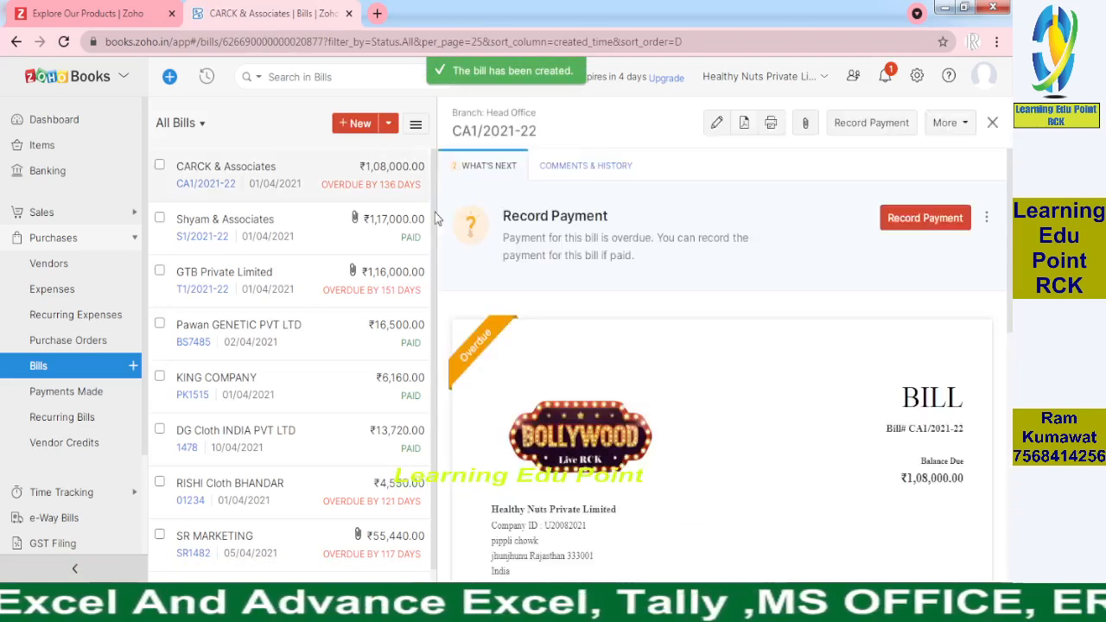
- Edit the CARCK & Associates bill to attach the file 194J.pdf, and save it
click(718, 126)
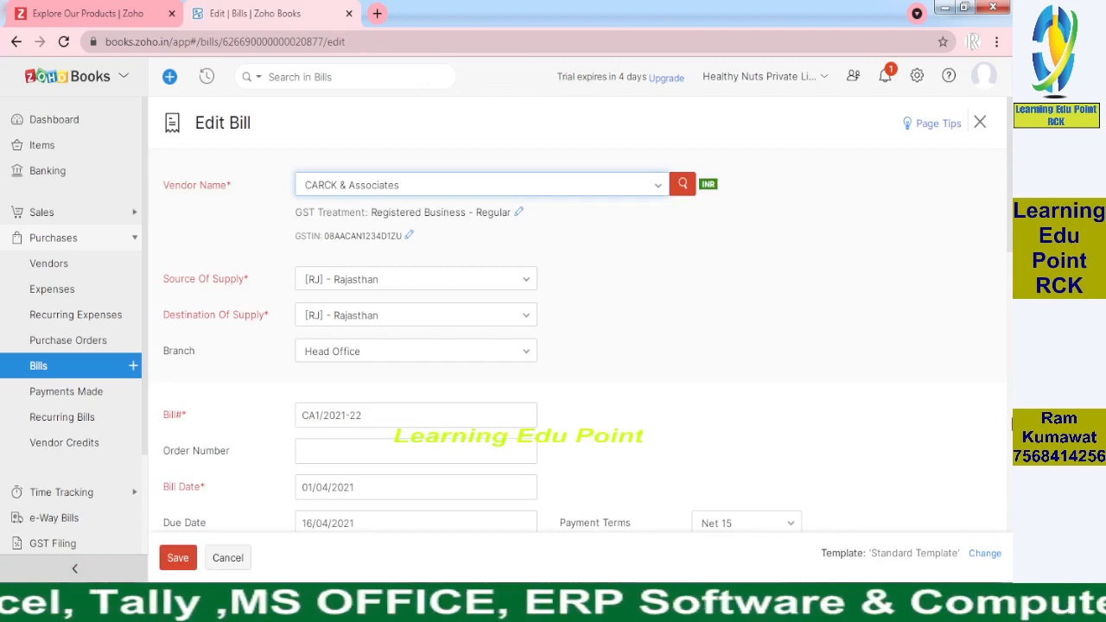
drag(1009, 212, 1011, 499)
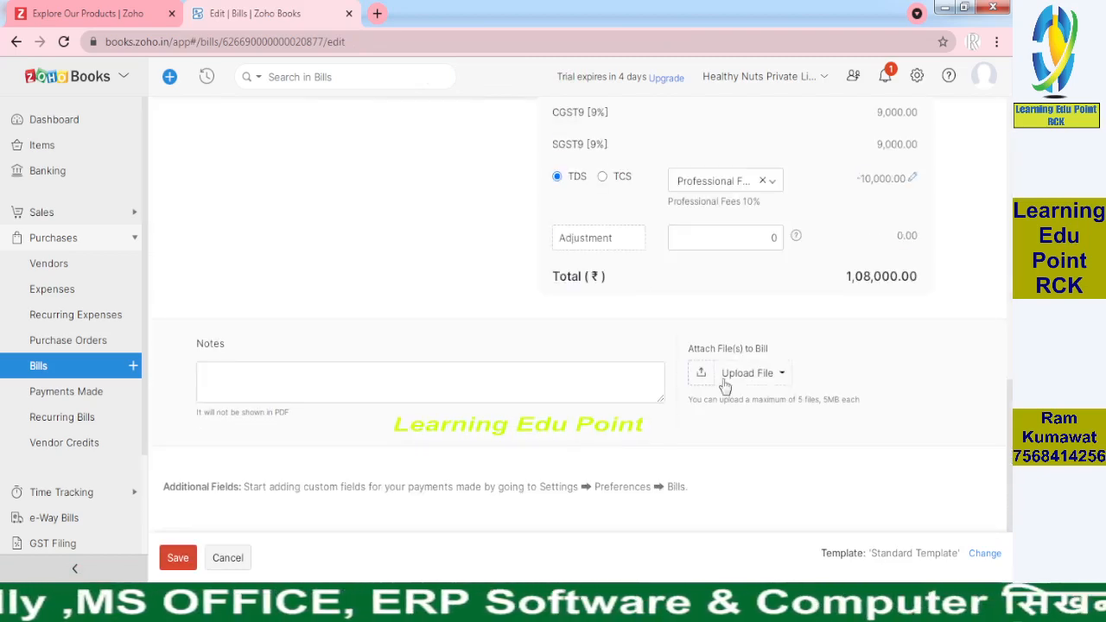
click(754, 375)
click(752, 403)
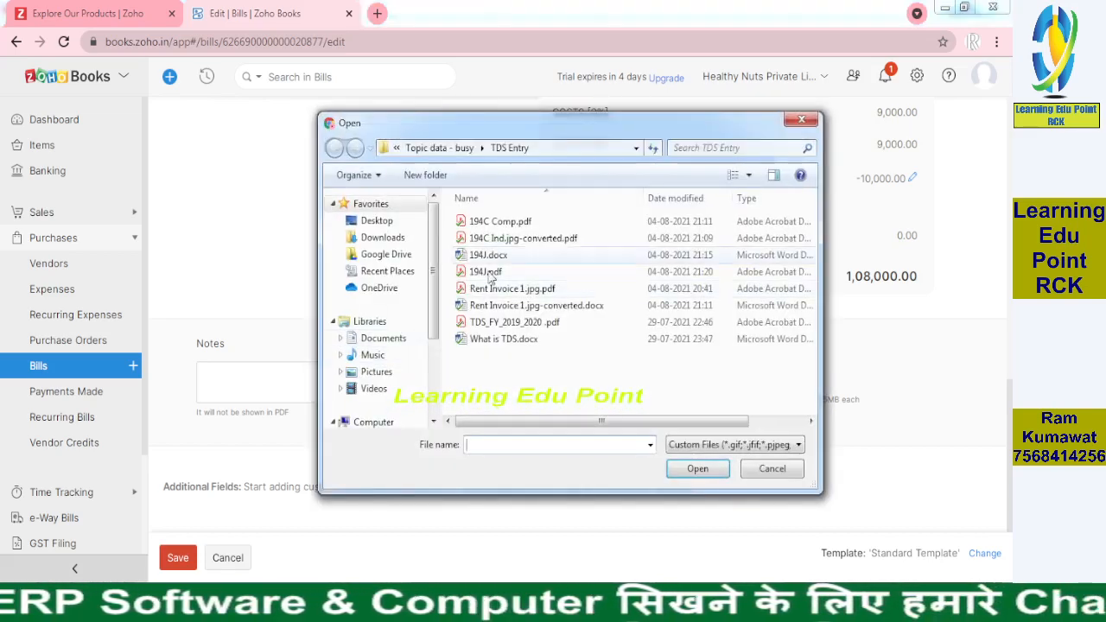
double_click(482, 271)
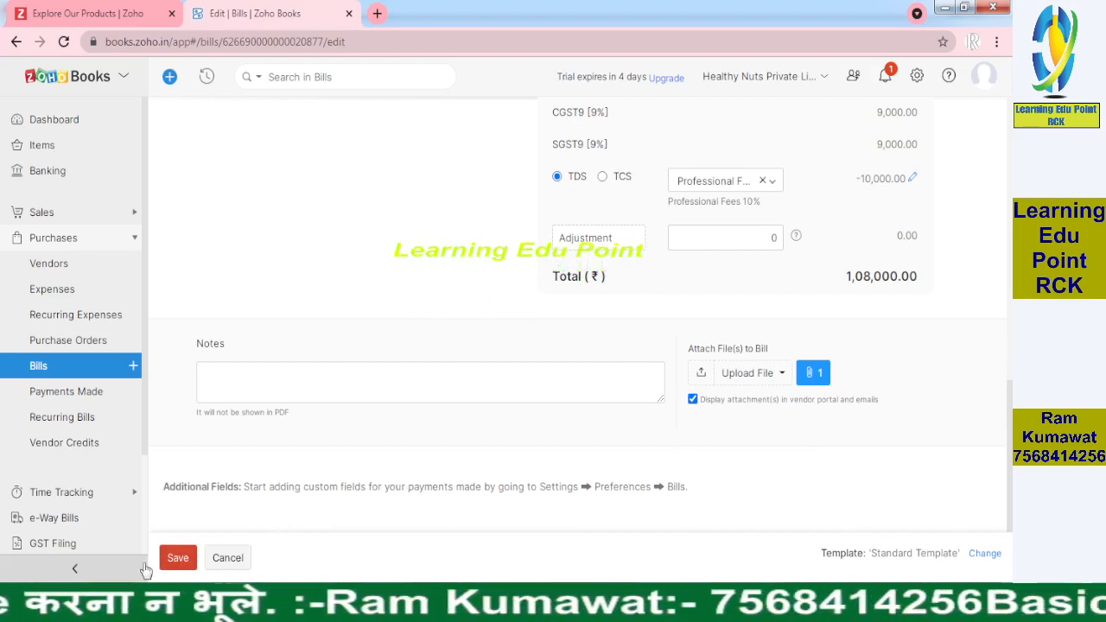
click(176, 558)
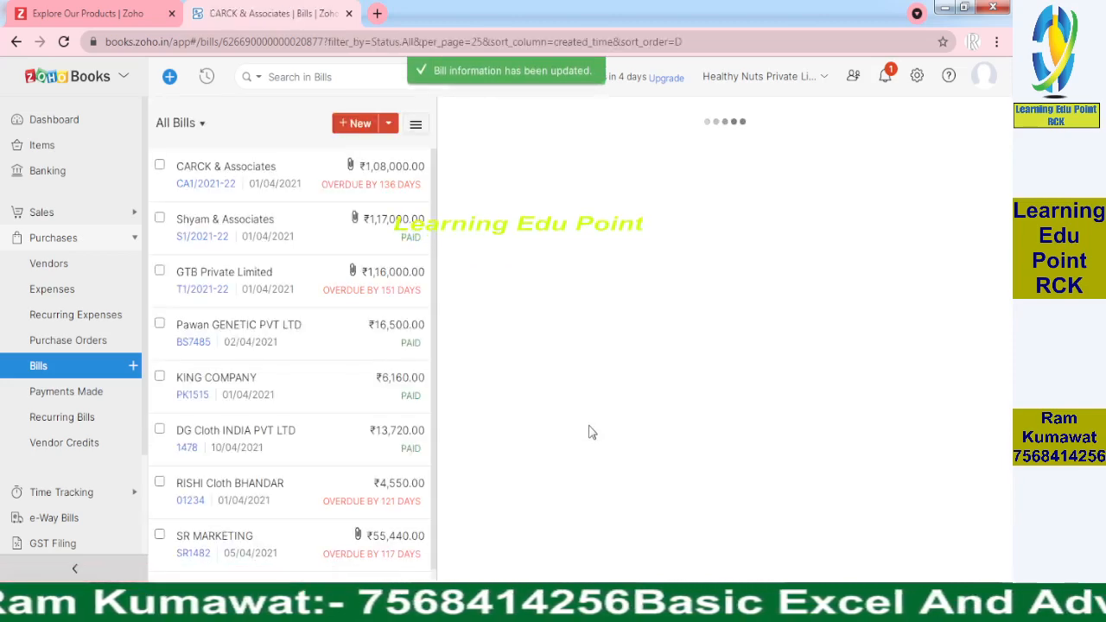
- Review the saved bill's amounts and expand its journal to examine the TDS Payable and Accounts Payable entries
scroll(1006, 445, down, 5)
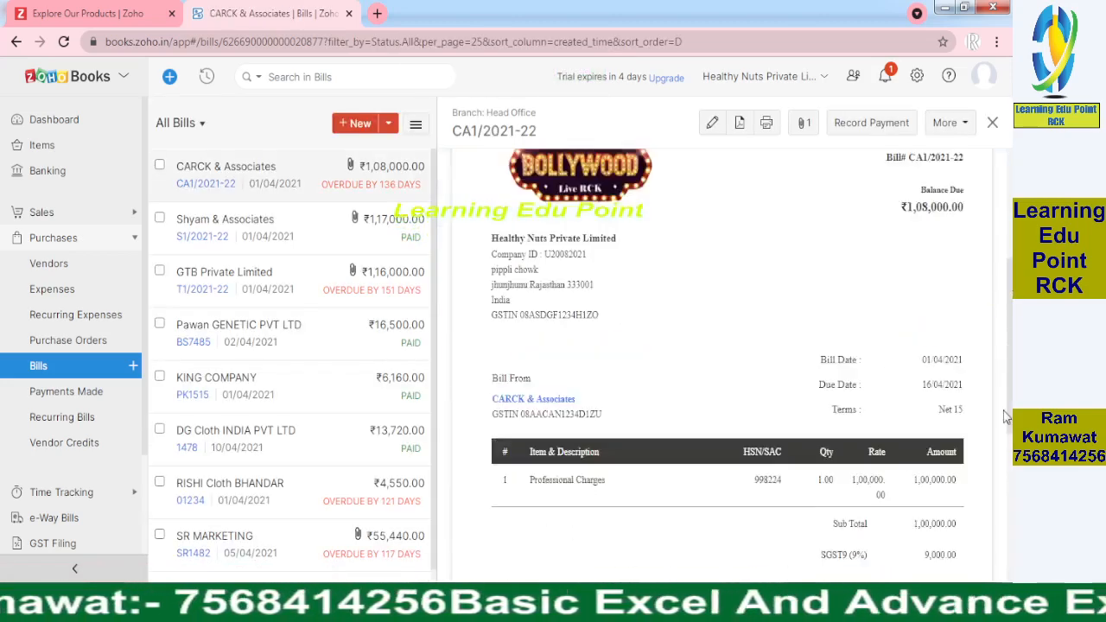
scroll(1005, 445, down, 3)
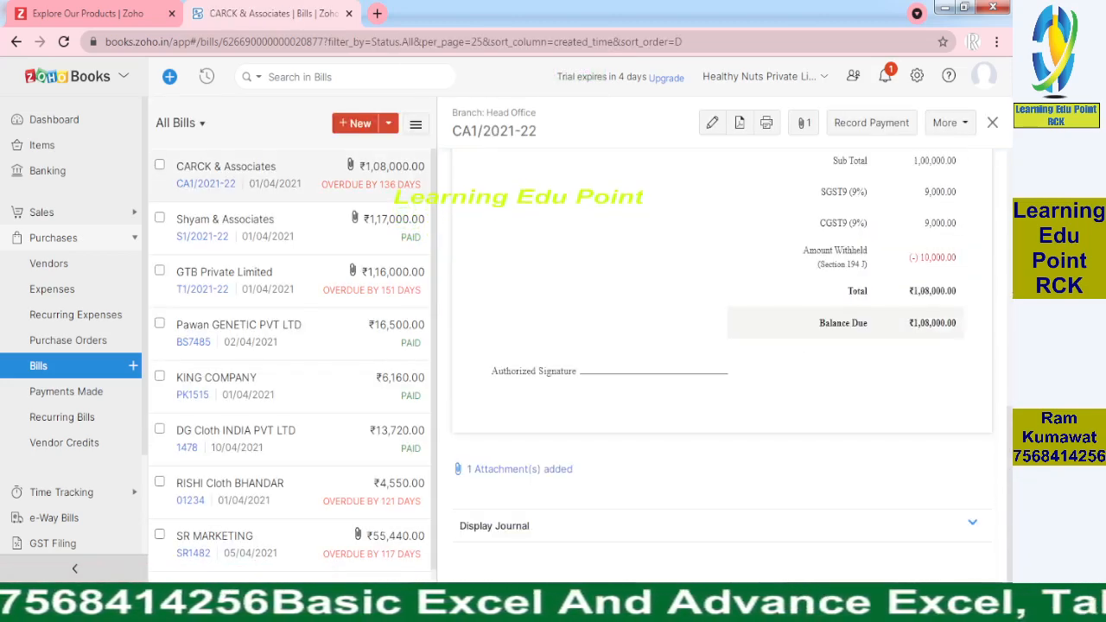
click(972, 526)
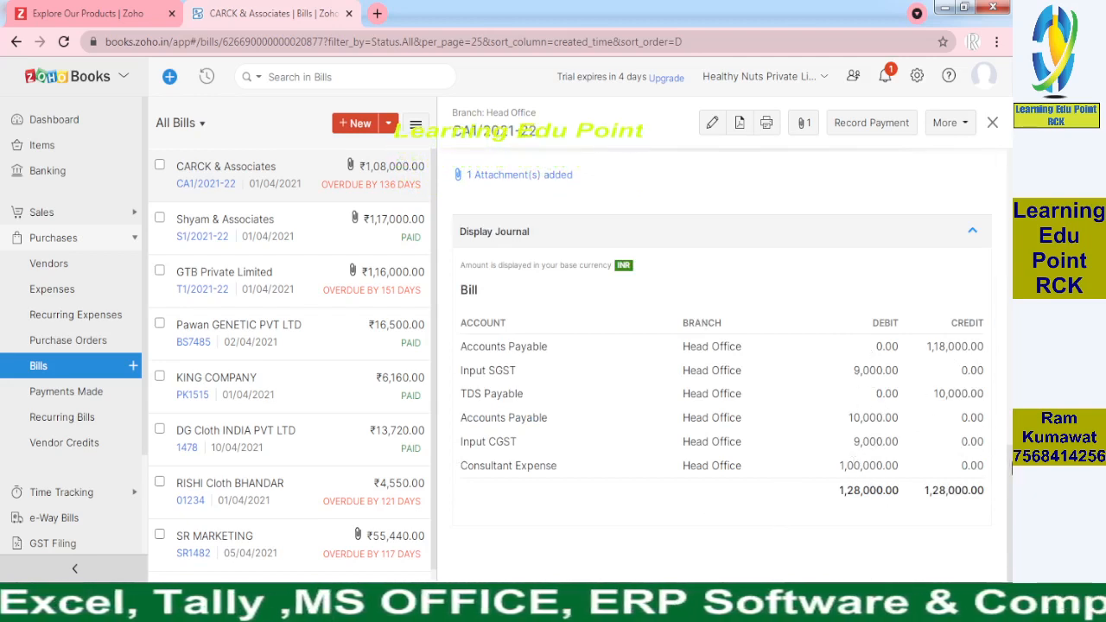
mouse_move(1012, 542)
mouse_down()
mouse_move(1012, 363)
mouse_move(1012, 541)
mouse_up()
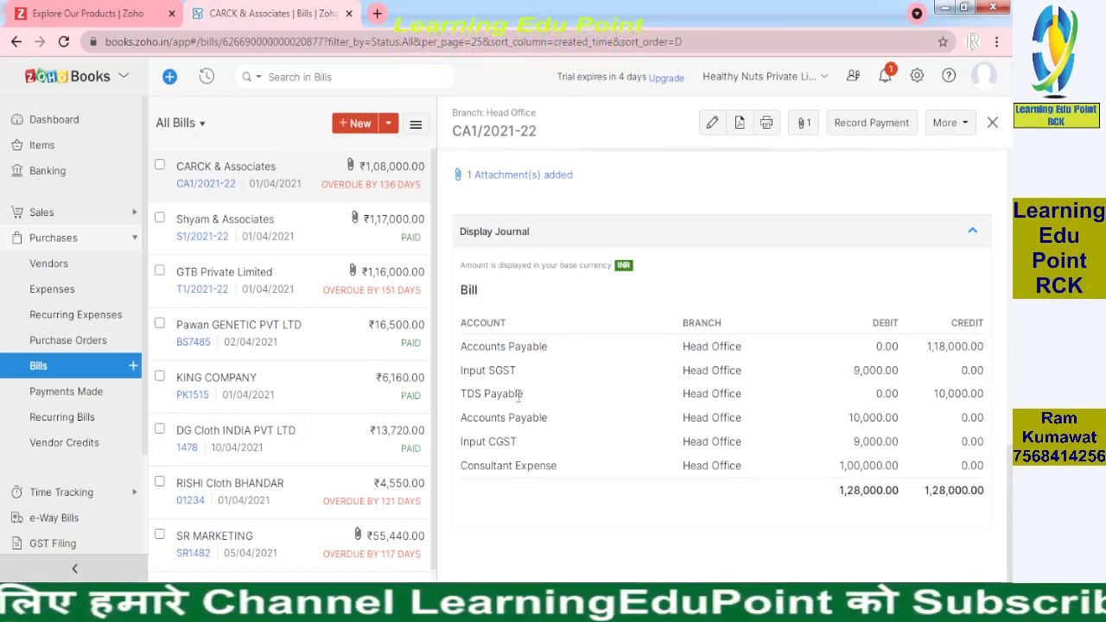
- Start recording a payment for bill CA1/2021-22 and set the payment date to 13/04/2021
scroll(1013, 480, up, 10)
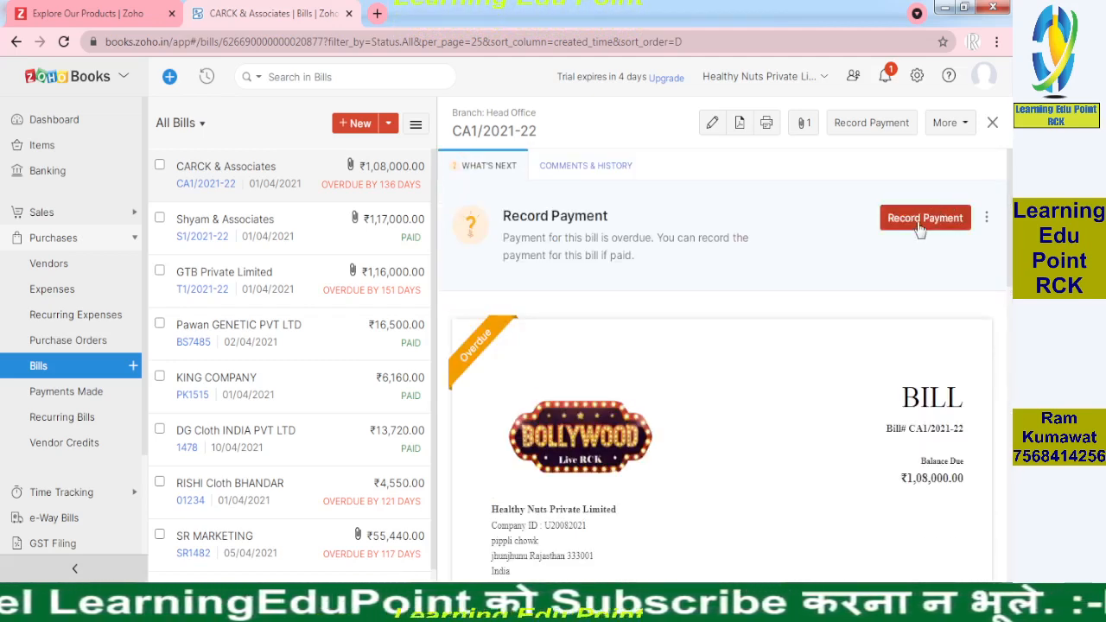
click(921, 220)
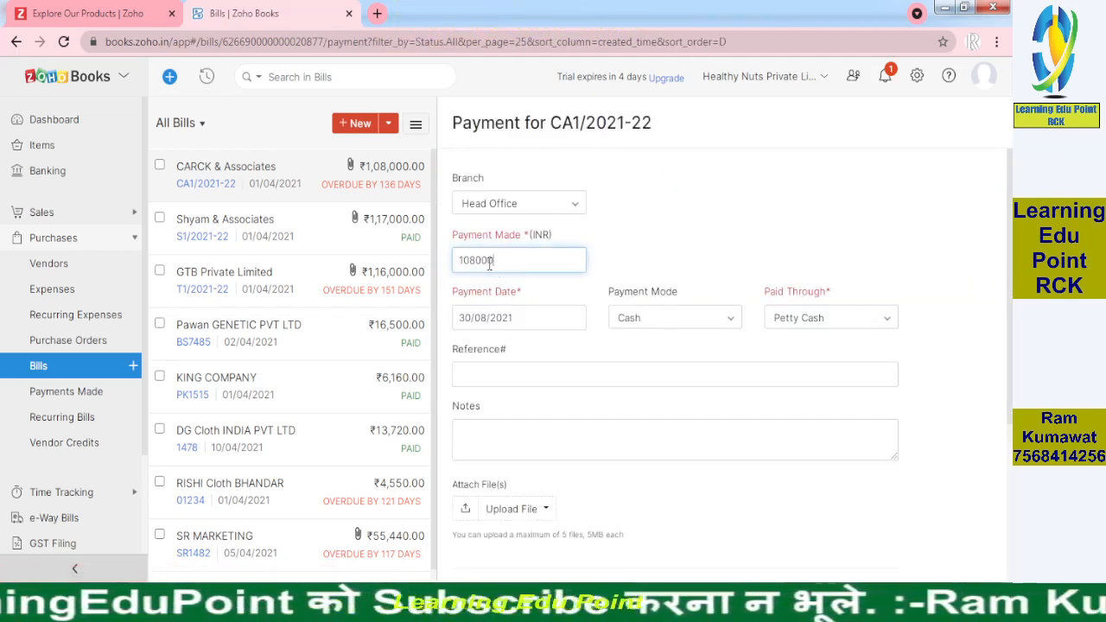
click(530, 319)
click(549, 95)
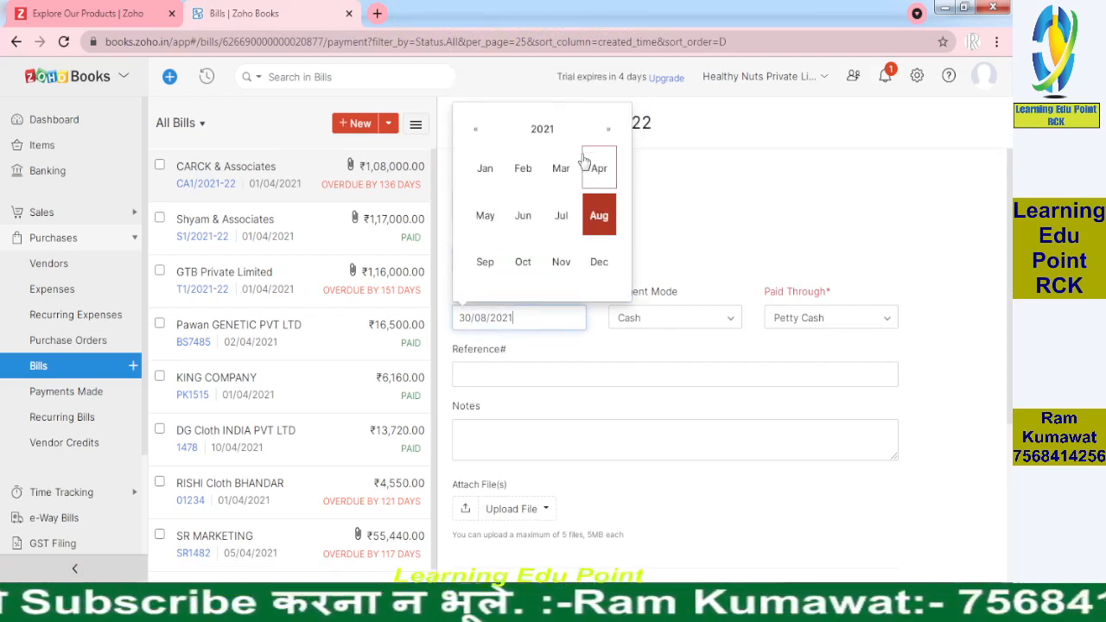
click(591, 171)
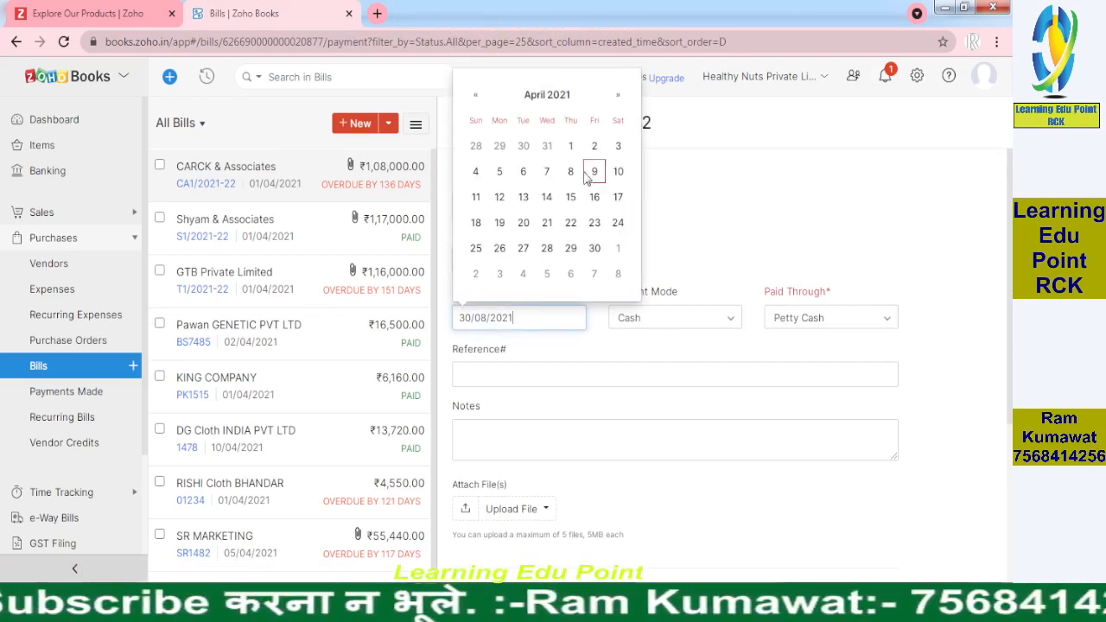
click(525, 197)
- Set the payment mode to Bank Transfer, paid through State Bank Of india, and save the payment
click(657, 332)
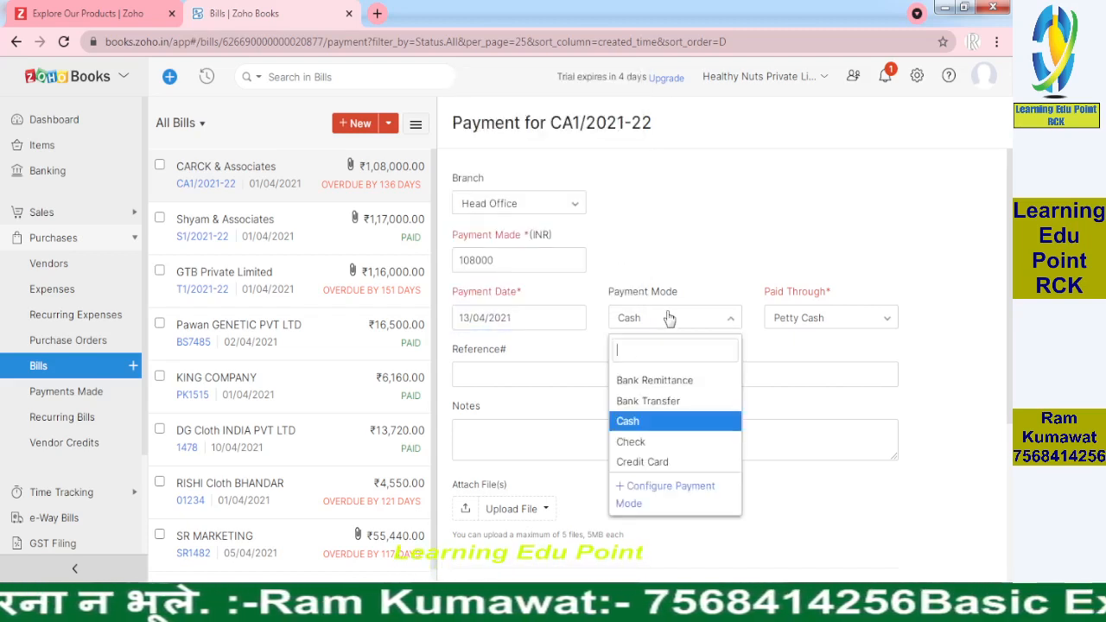
click(664, 399)
click(797, 318)
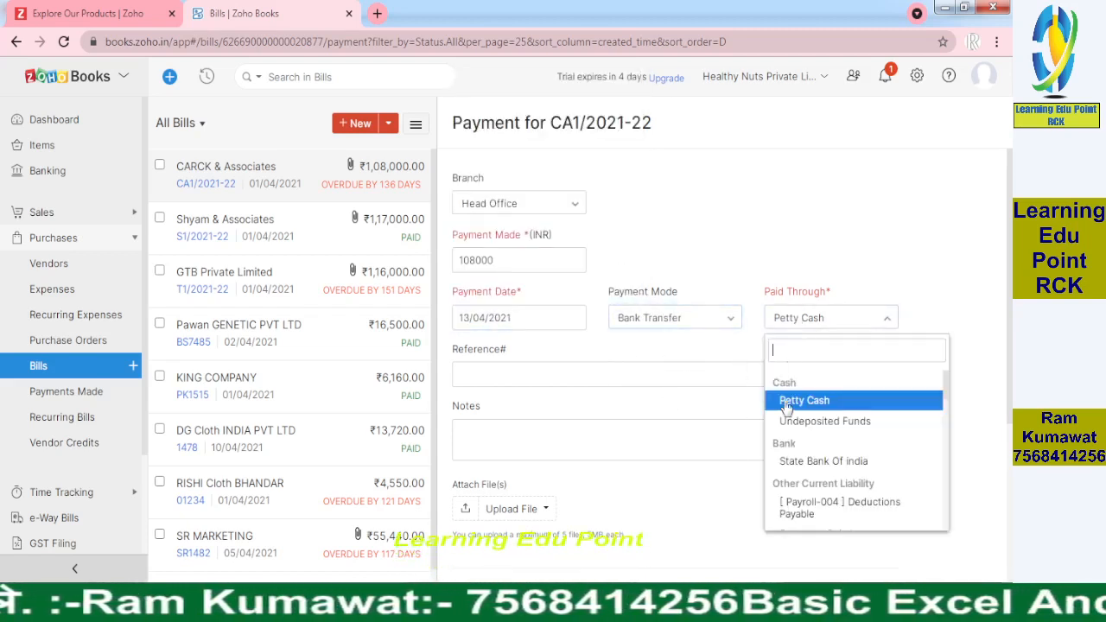
click(797, 460)
scroll(675, 363, down, 3)
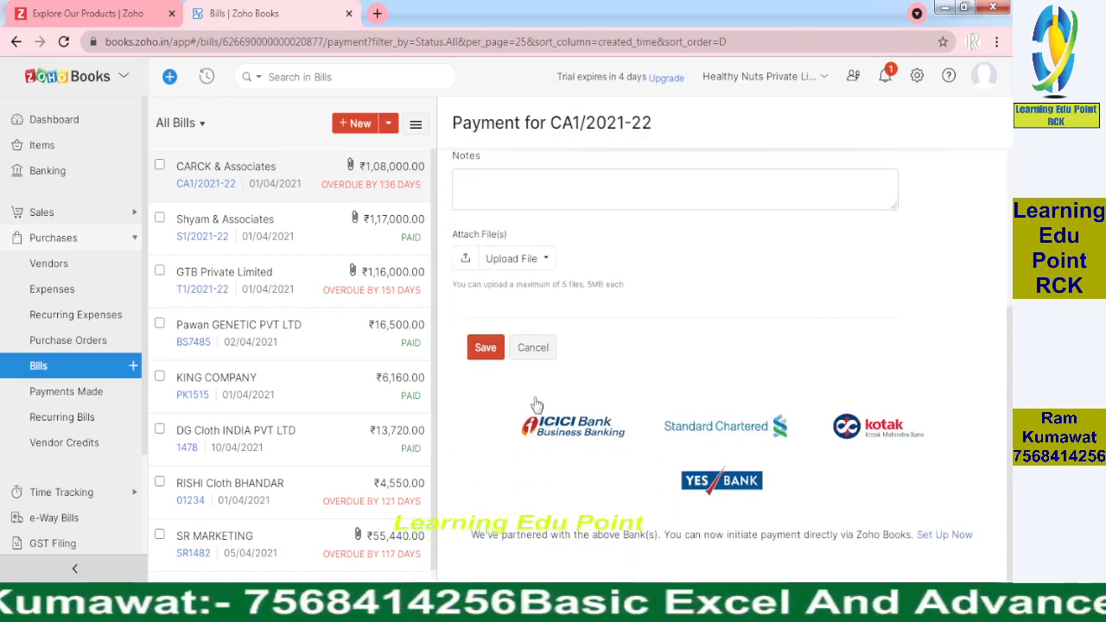
click(496, 348)
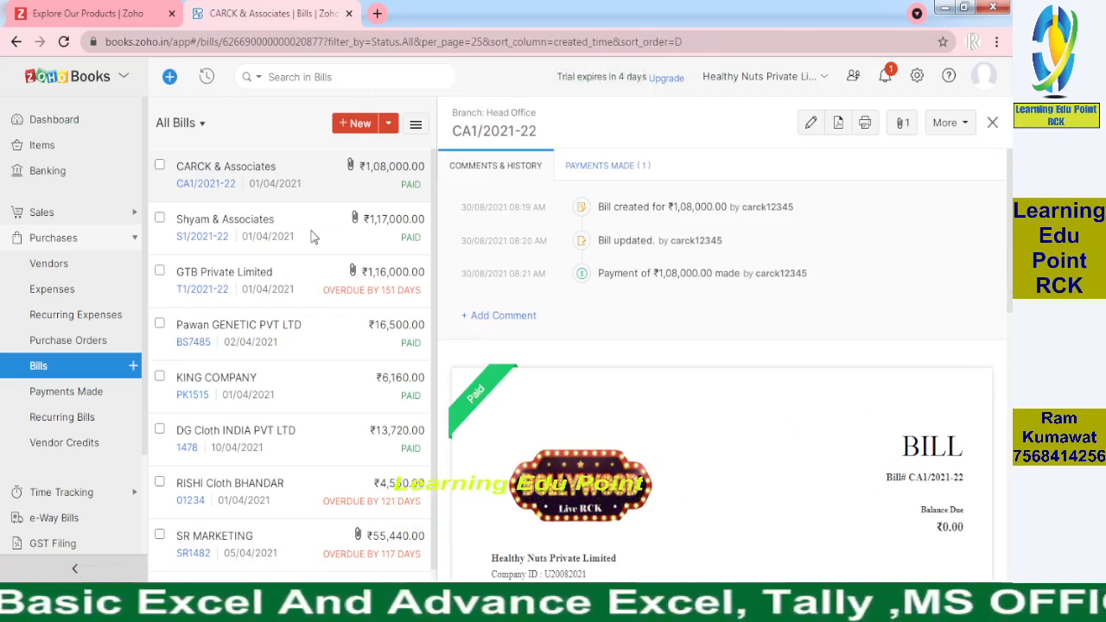
- Open the State Bank Of india account's transactions in Banking to examine the vendor payment
scroll(135, 401, down, 1)
drag(135, 401, 141, 250)
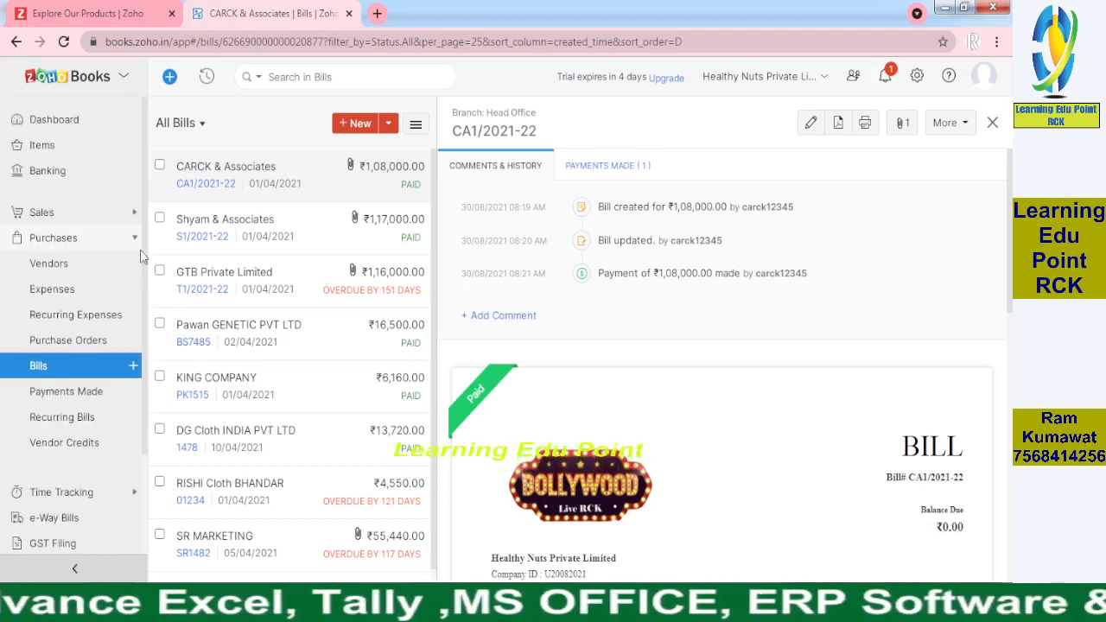
click(47, 172)
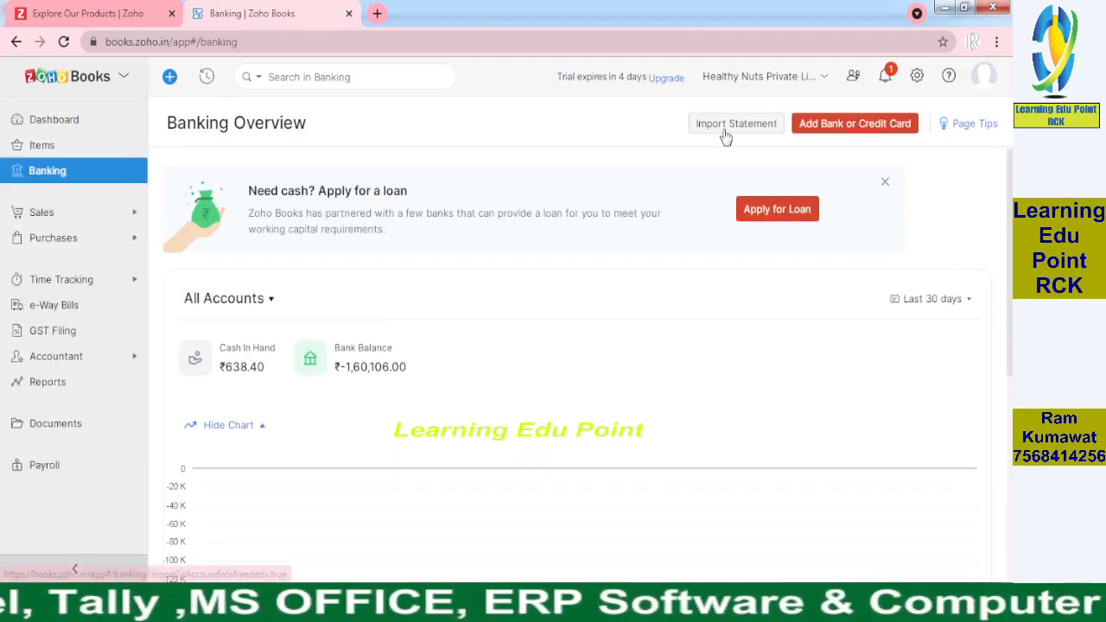
scroll(530, 512, down, 5)
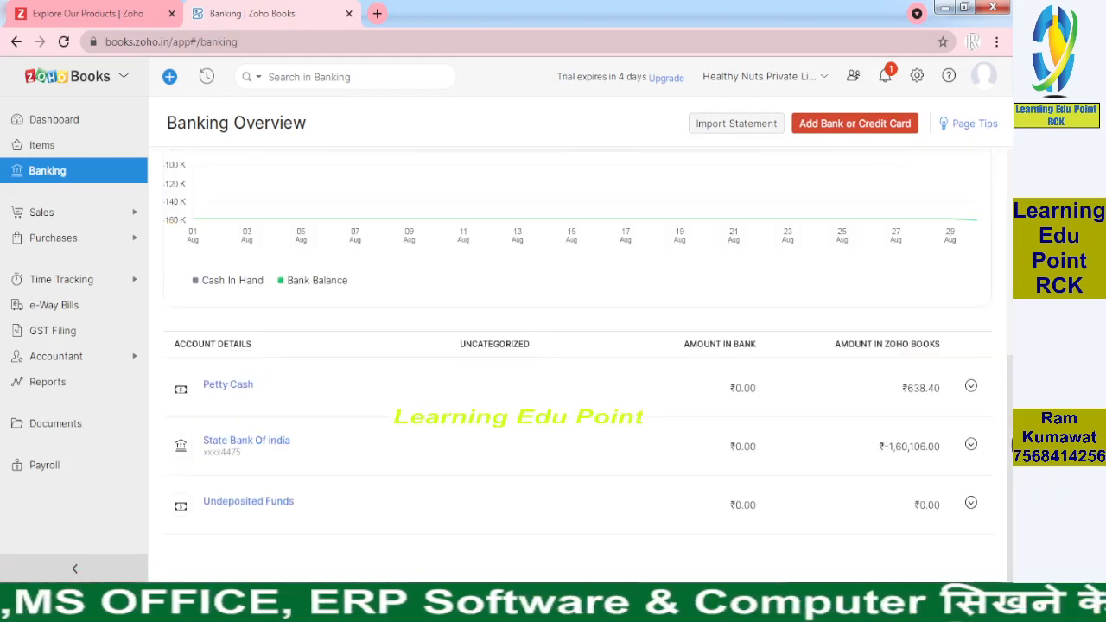
click(208, 447)
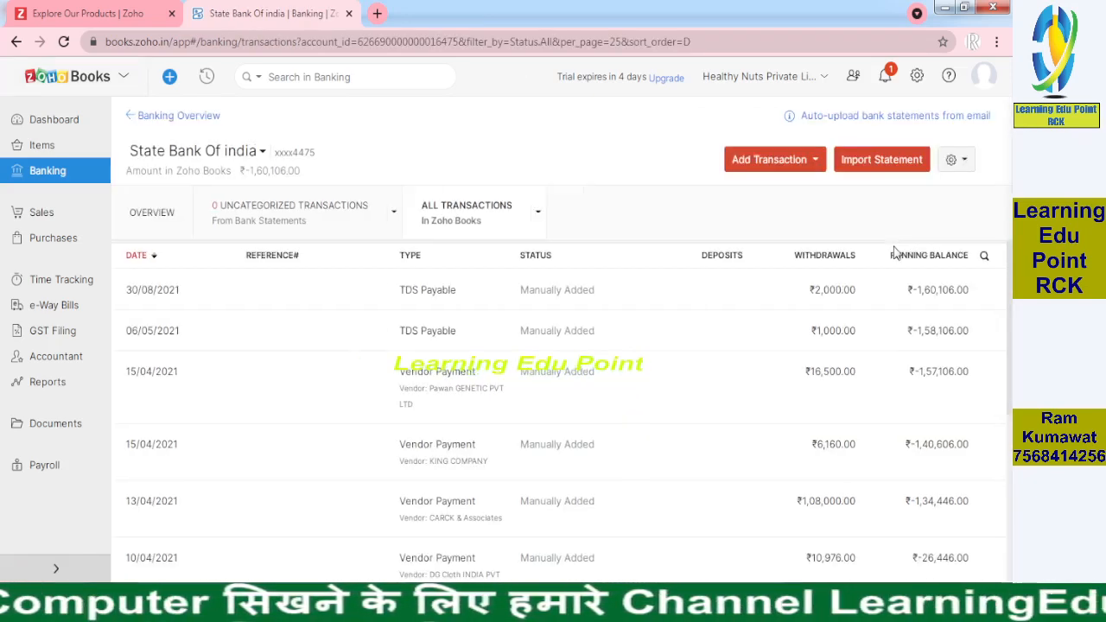
- Start adding an expense to the State Bank Of india account with TDS Payable as the expense account
click(776, 162)
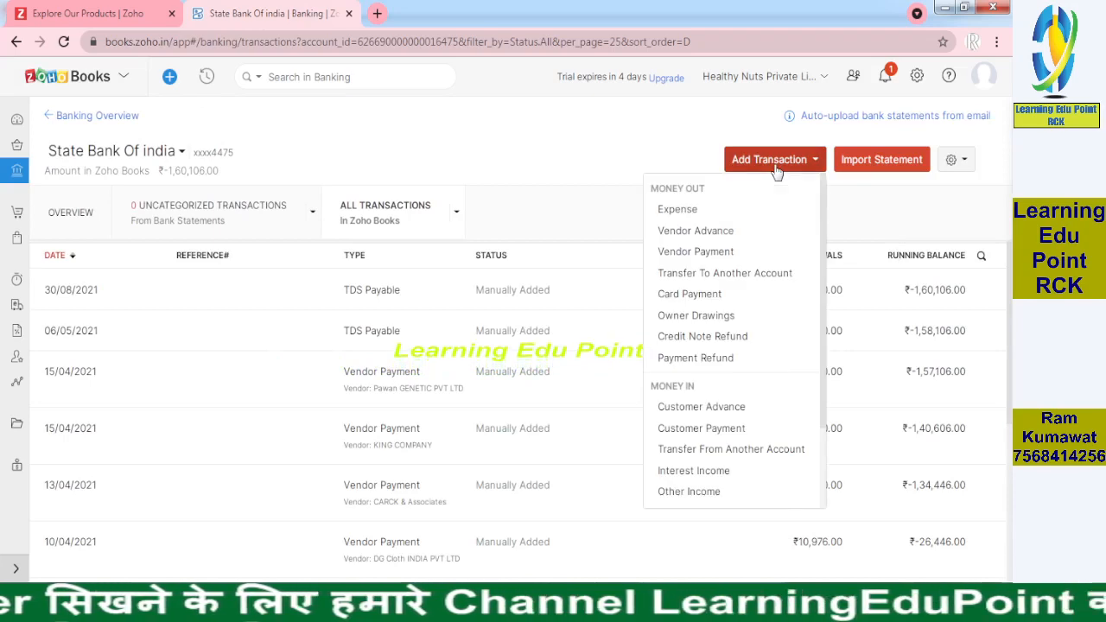
click(676, 209)
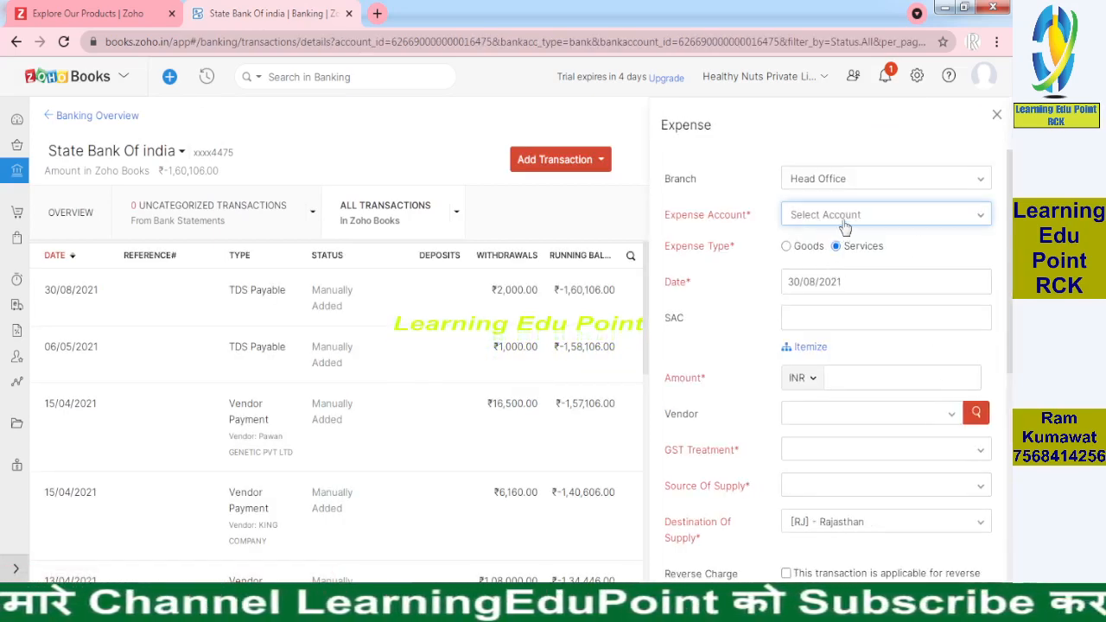
click(845, 224)
text(tds)
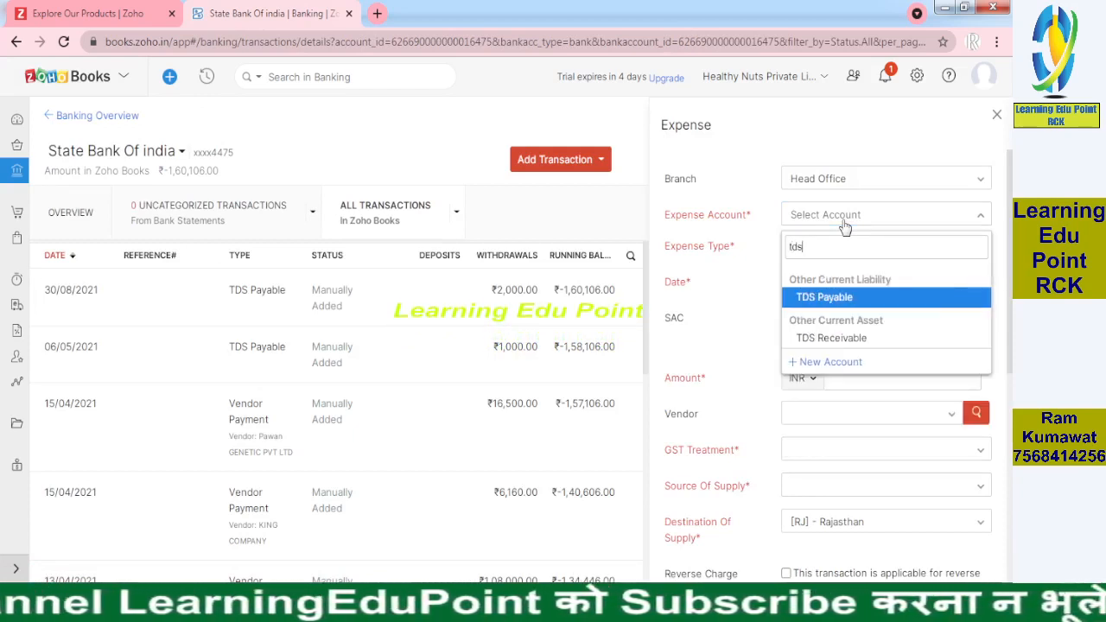
click(869, 300)
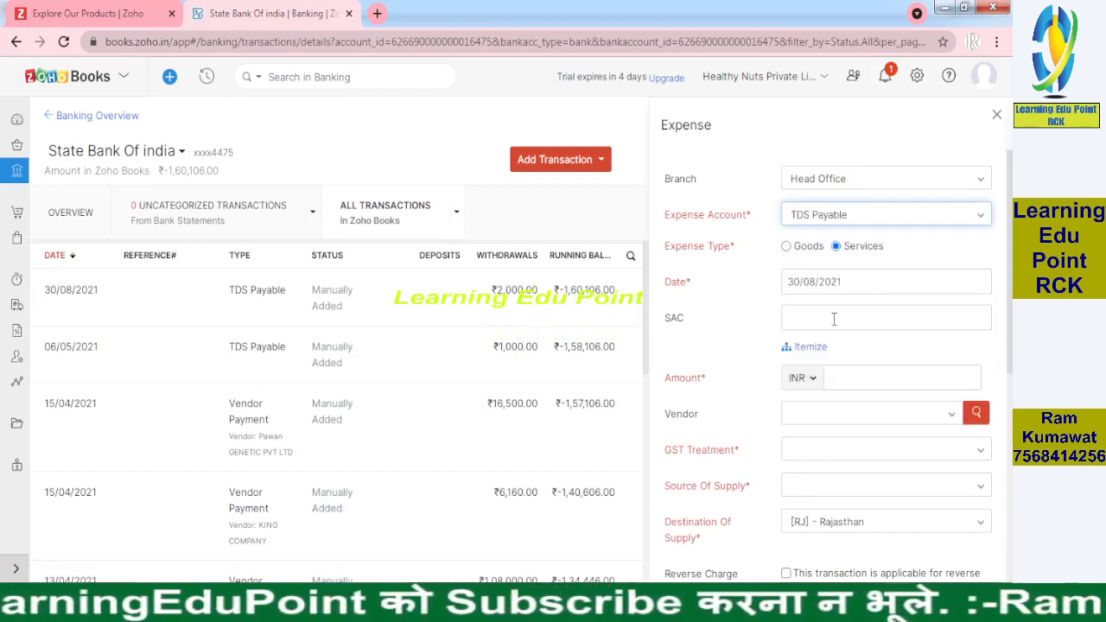
- Set the TDS Payable expense's date to 07/05/2021
click(799, 282)
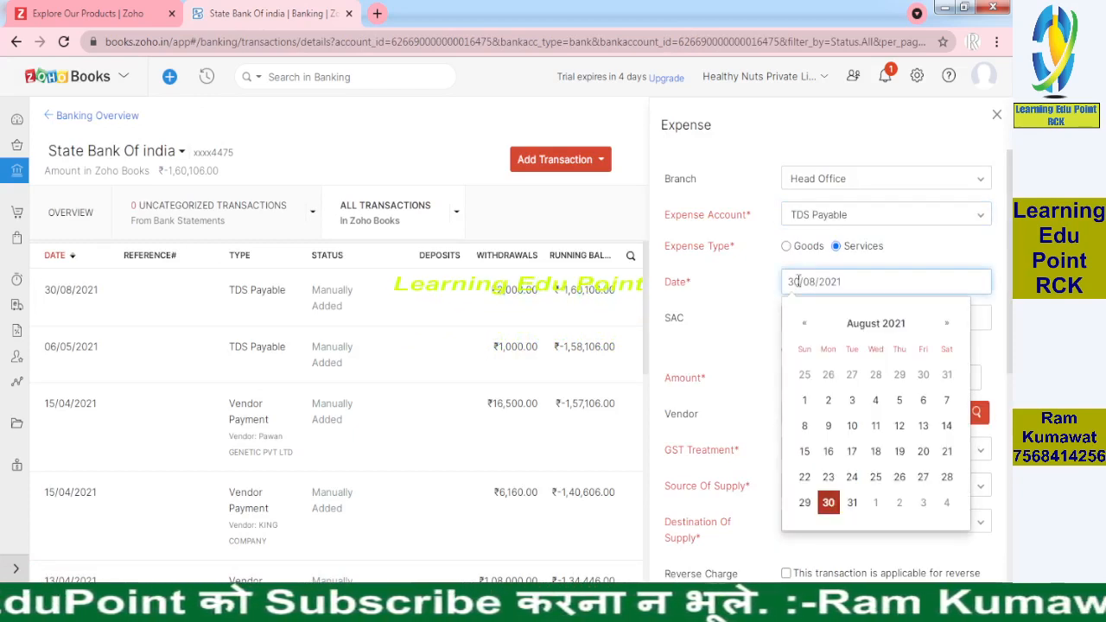
key(BackSpace)
key(BackSpace)
text(0)
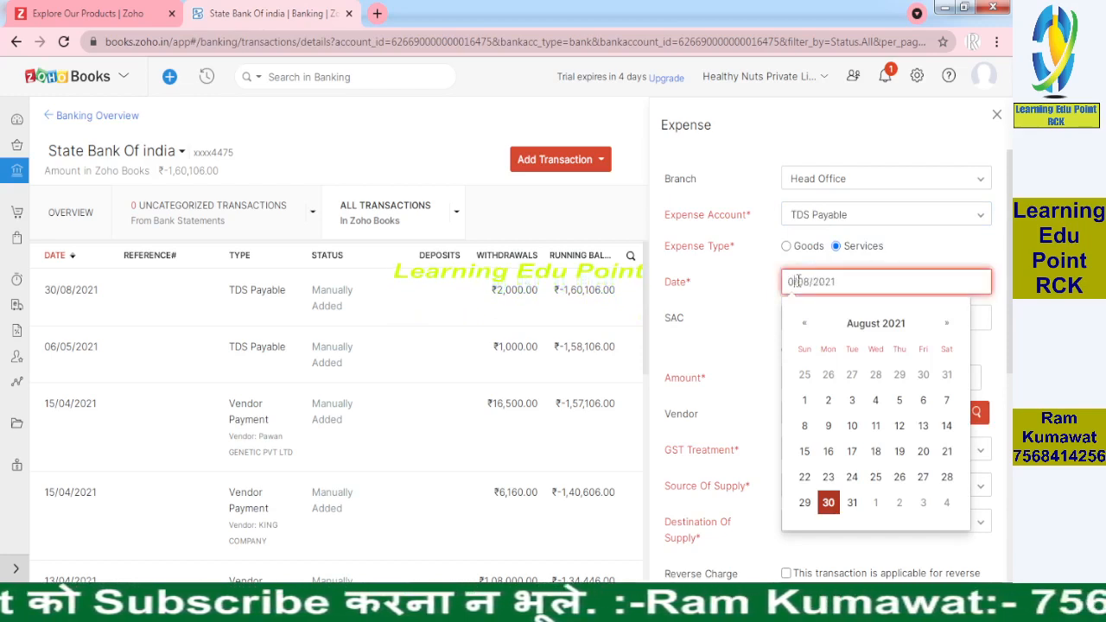
text(7)
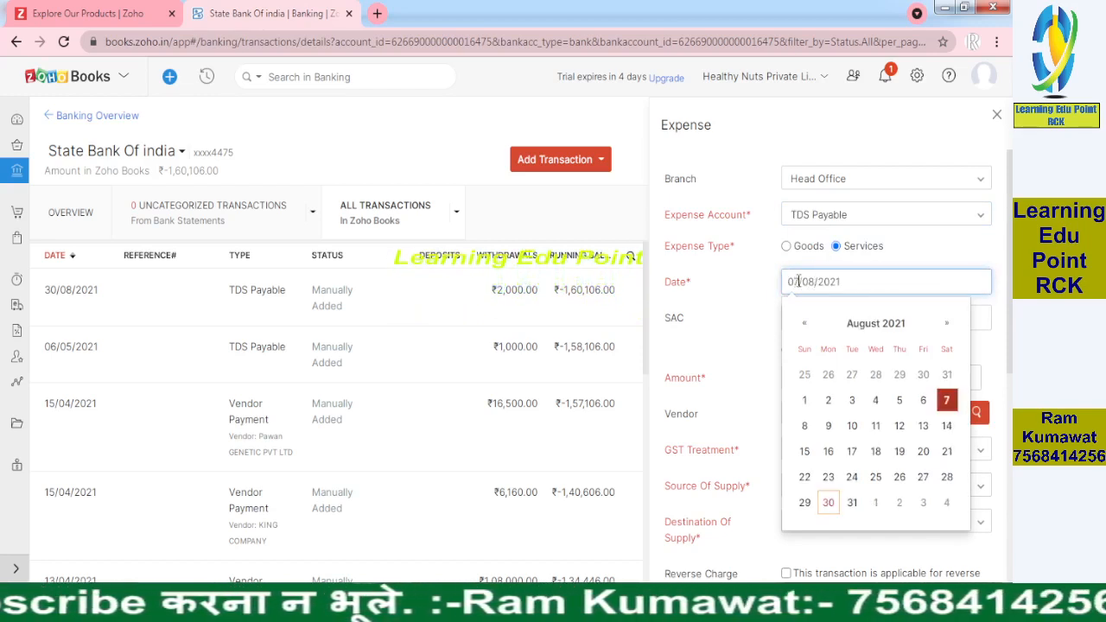
key(BackSpace)
text(5)
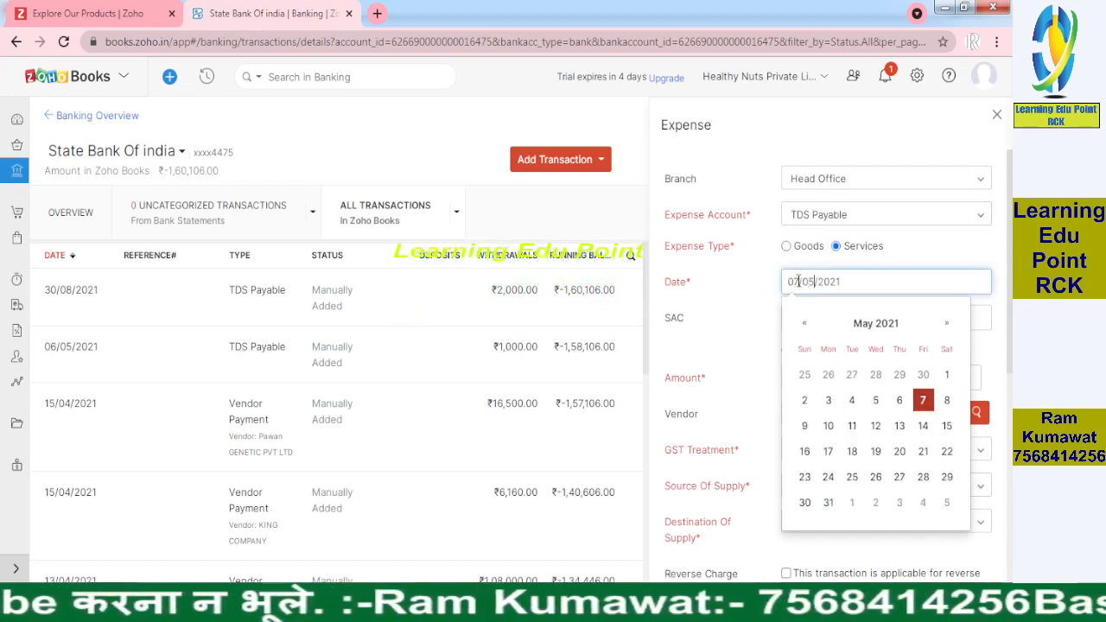
click(749, 304)
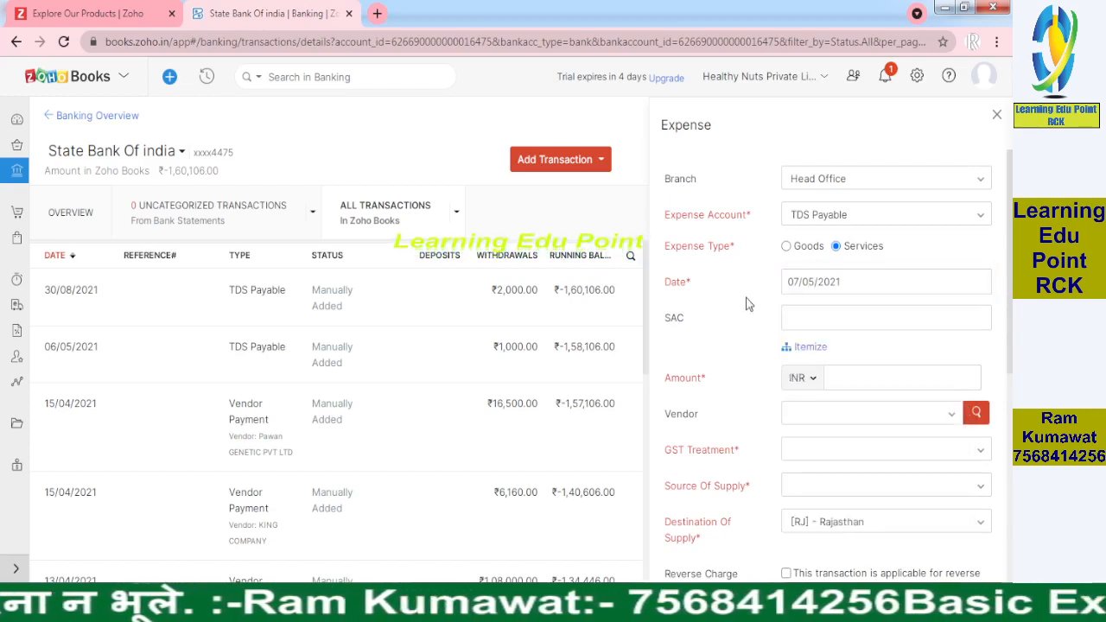
- Enter an amount of 10000 INR for the TDS Payable expense and save it
click(858, 377)
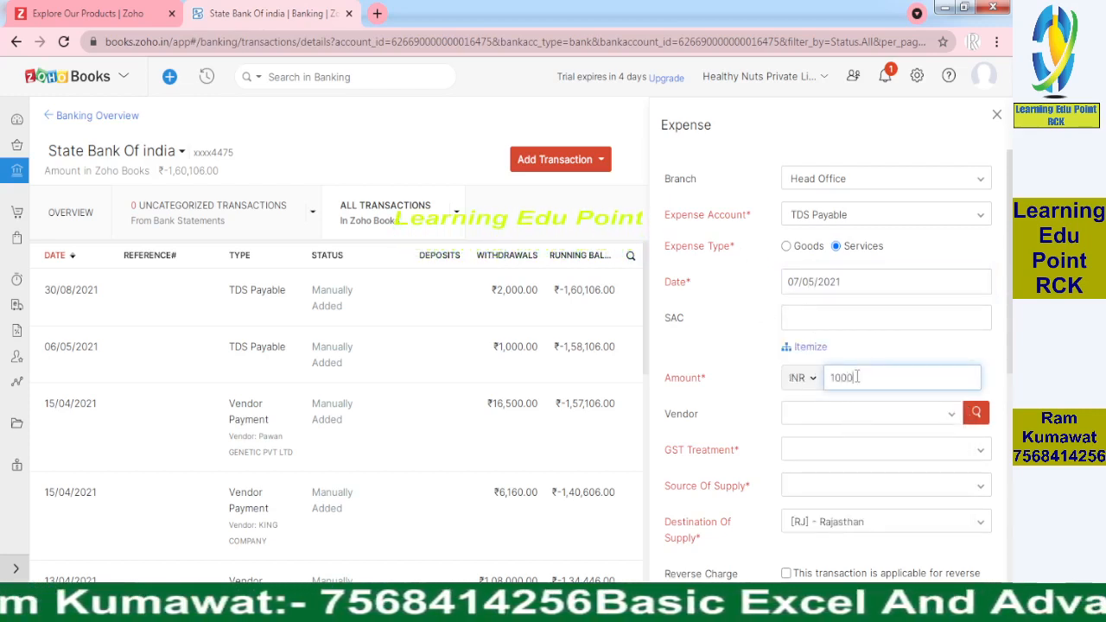
drag(1010, 311, 998, 548)
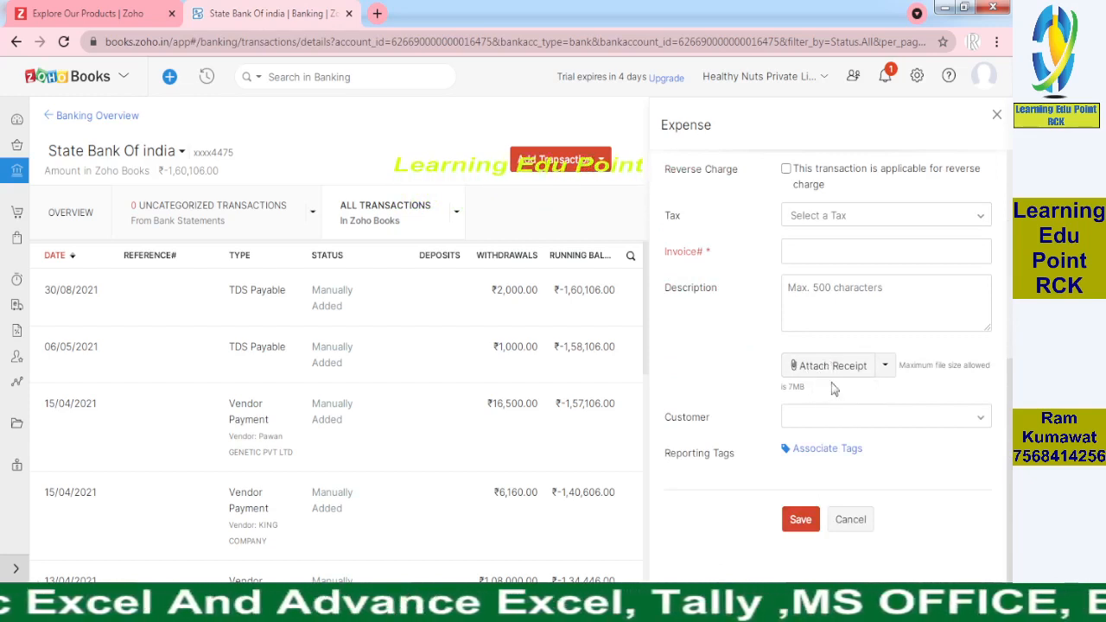
click(800, 524)
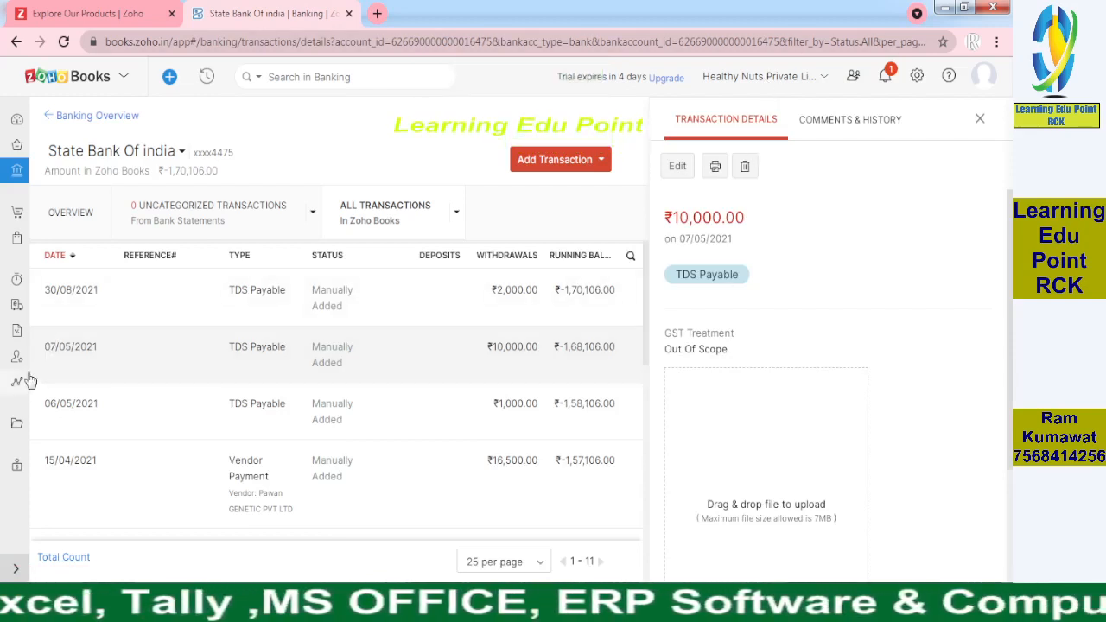
- Open the TDS Summary report from the tax reports
click(10, 387)
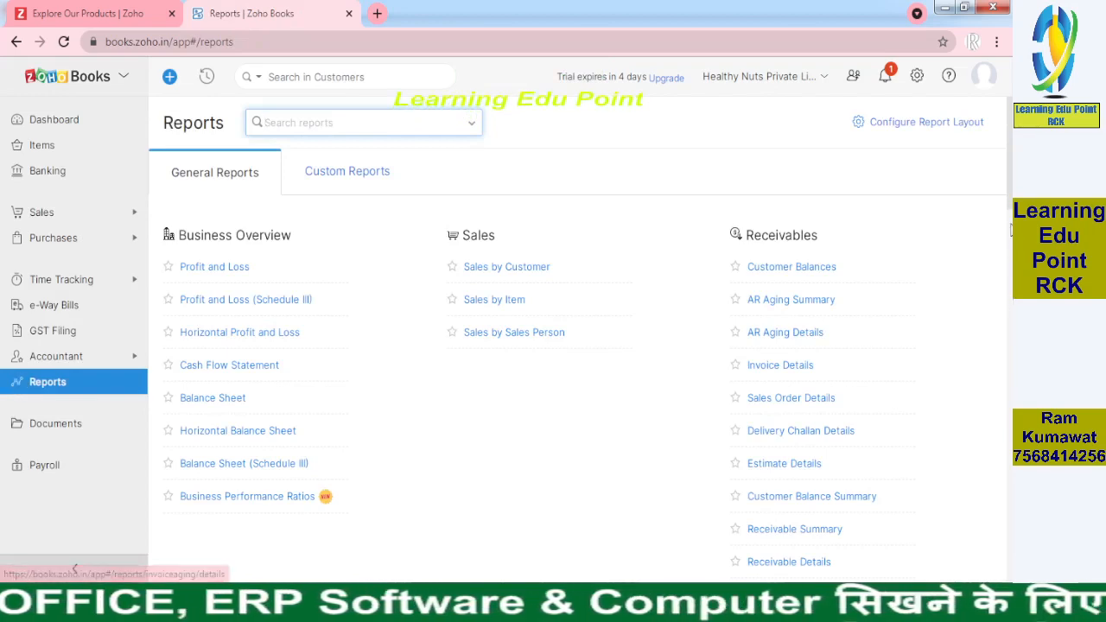
drag(1010, 227, 1007, 319)
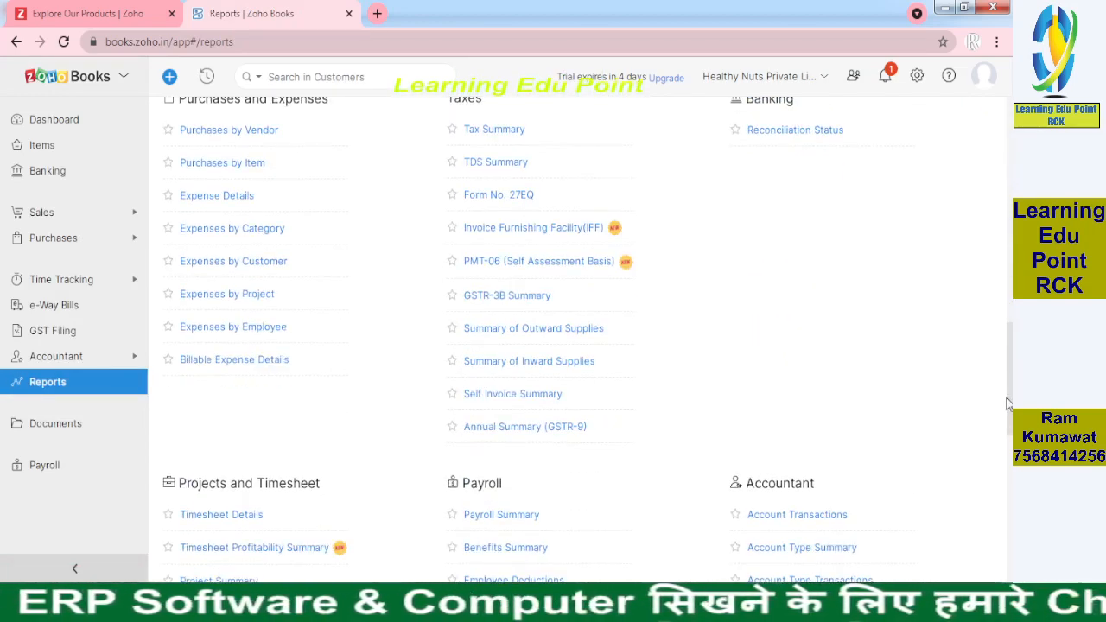
scroll(673, 241, up, 1)
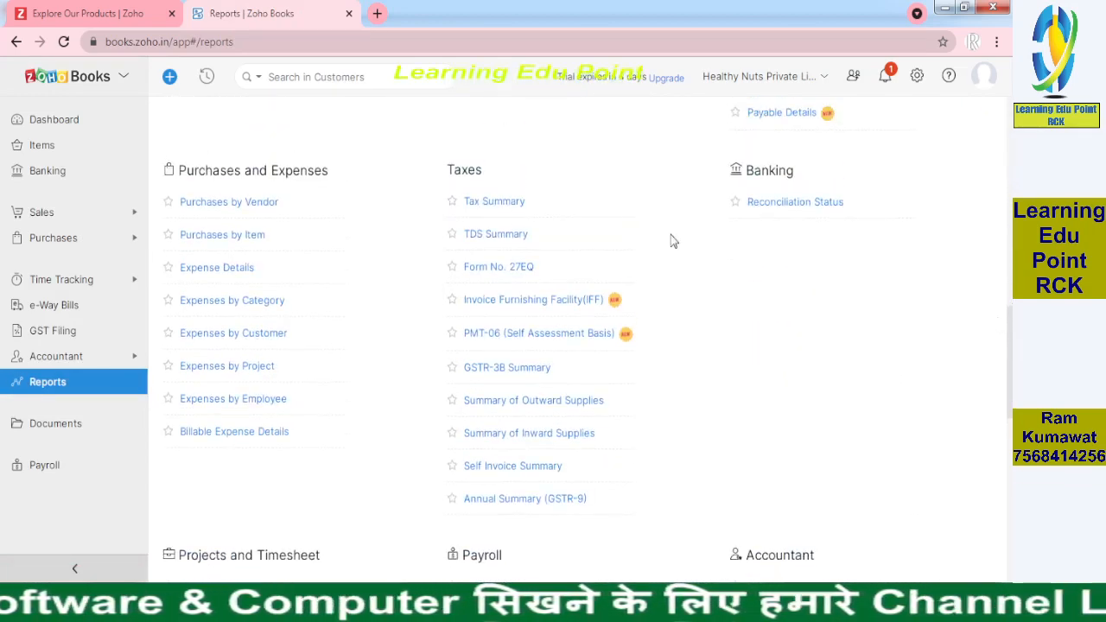
click(517, 233)
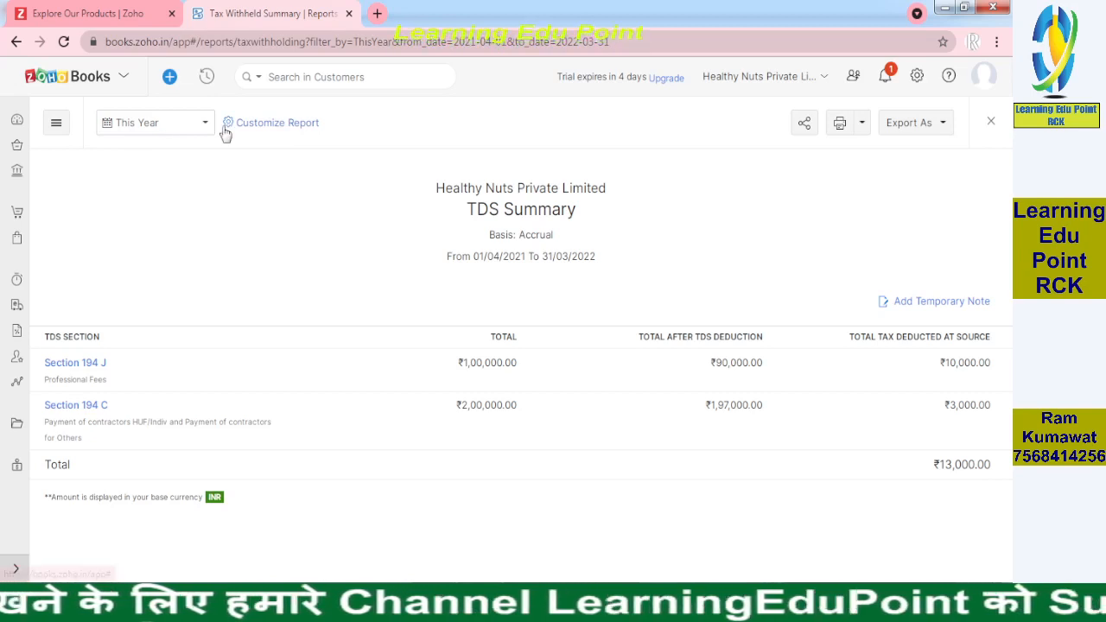
- Examine the TDS details for Section 194 C and Section 194 J, and return to the TDS Summary
click(76, 407)
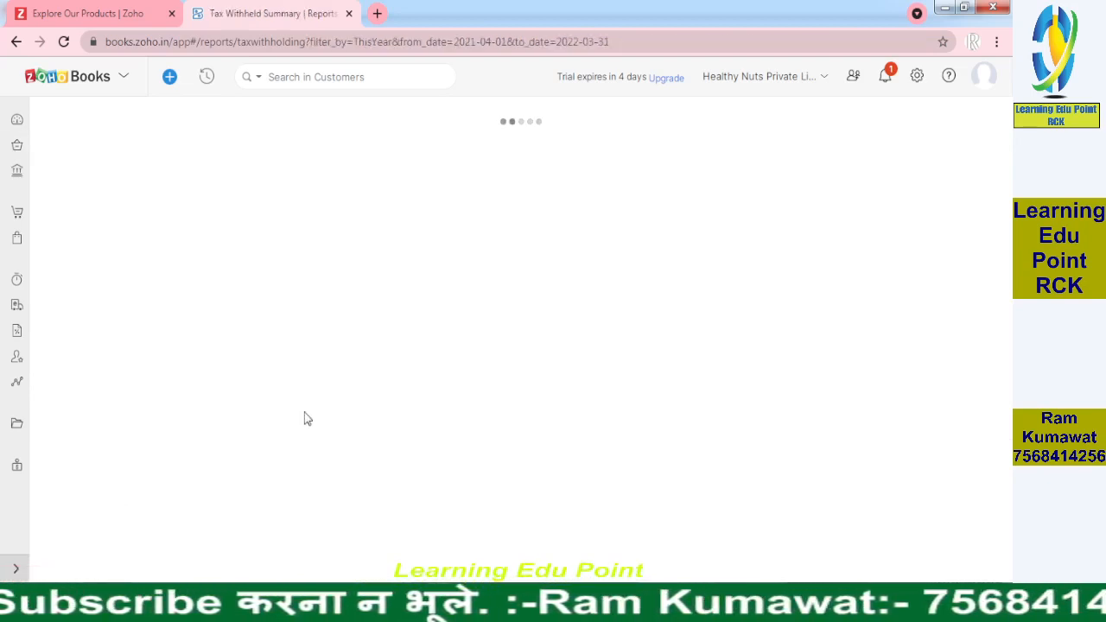
click(87, 367)
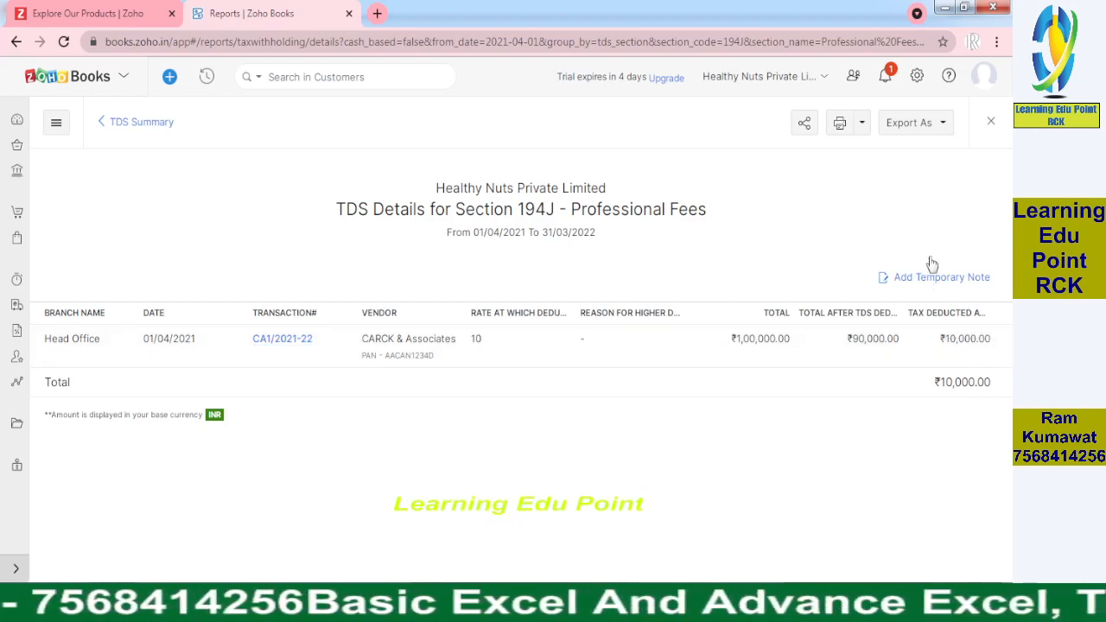
click(125, 128)
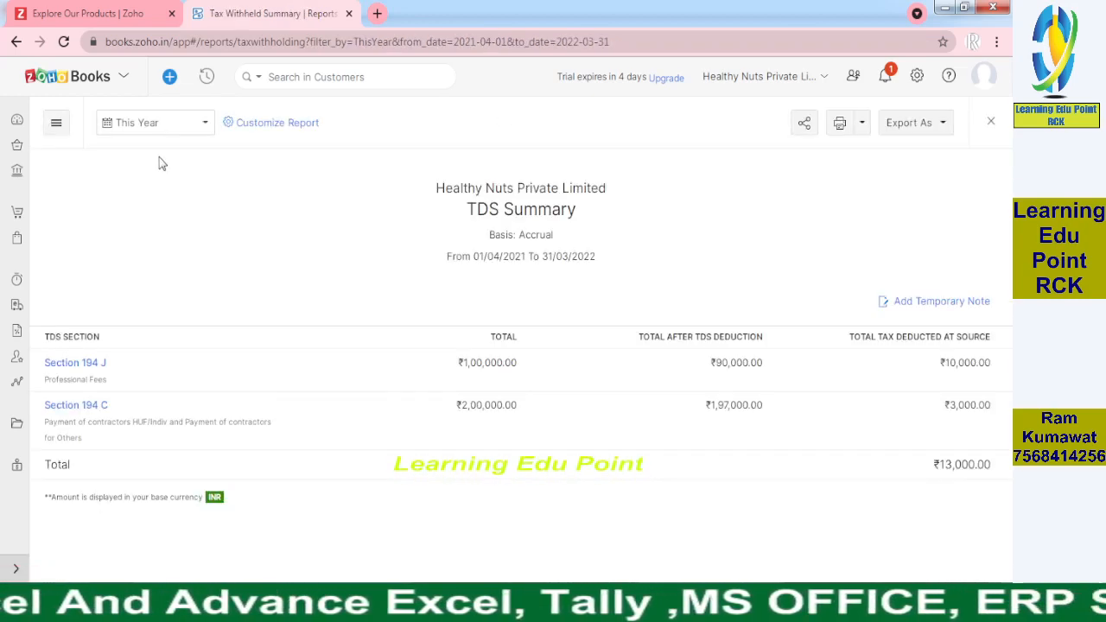
- Open the Trial Balance report from the accountant reports
click(17, 383)
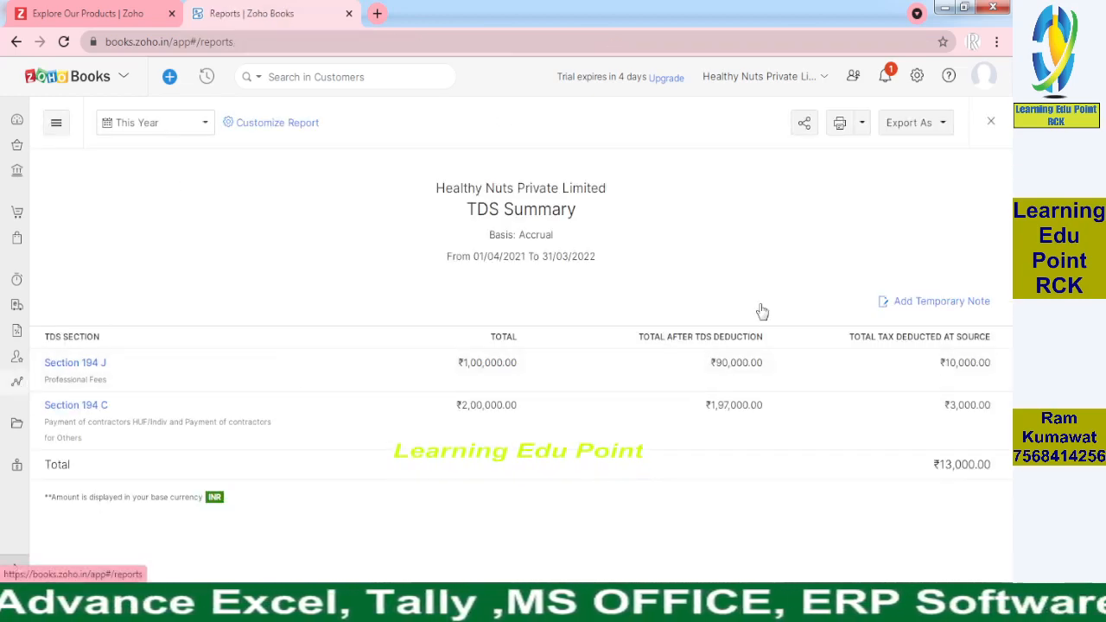
scroll(1013, 441, down, 10)
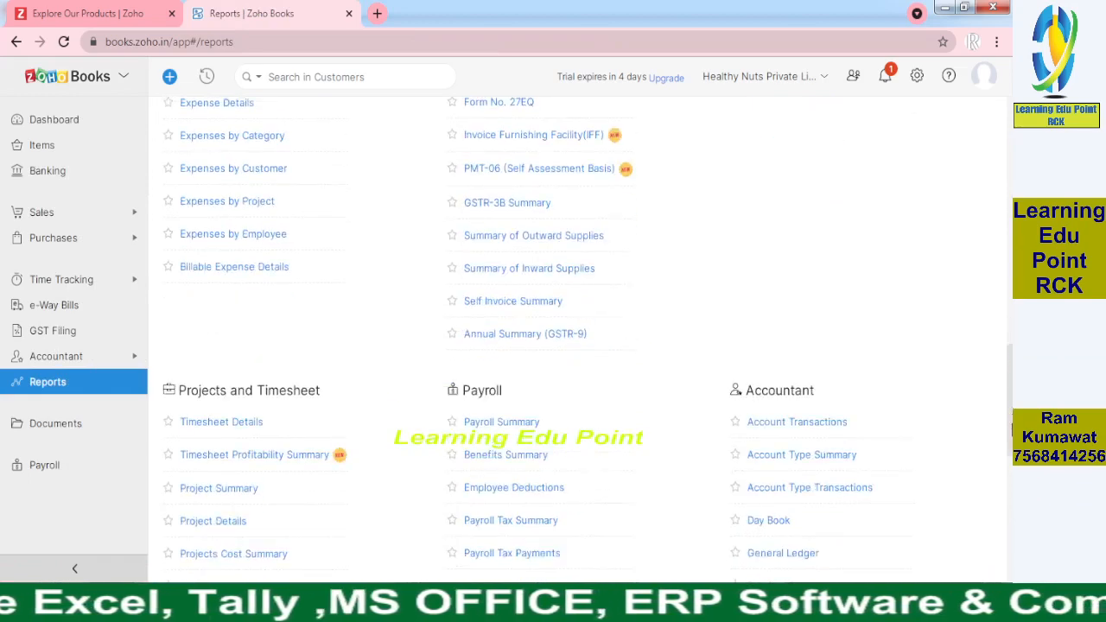
scroll(1013, 439, up, 2)
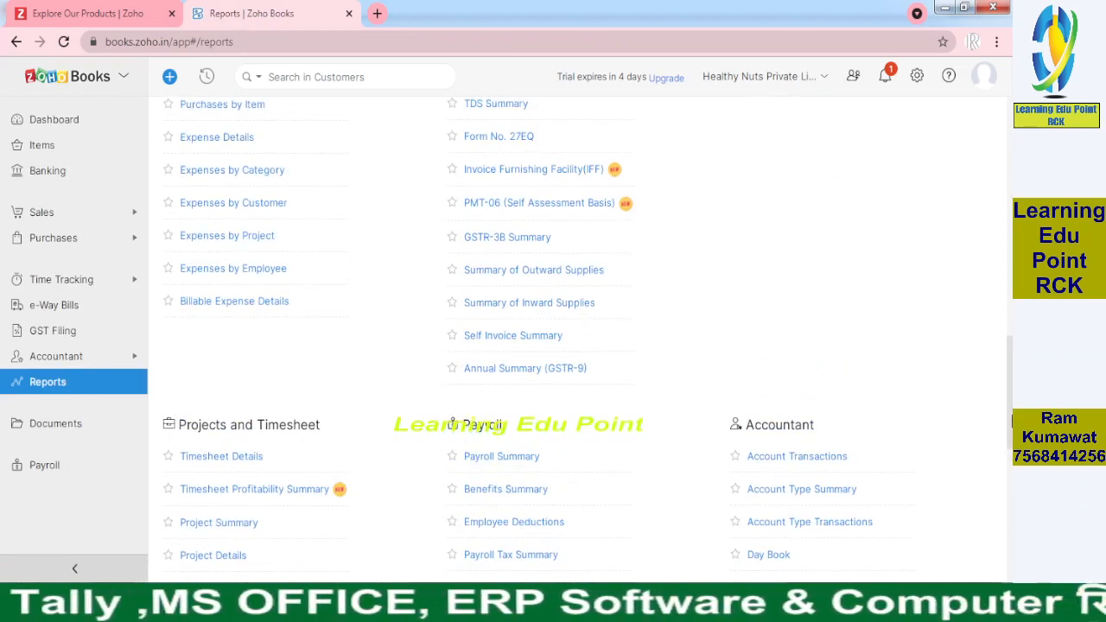
scroll(1013, 466, down, 3)
scroll(1014, 467, down, 2)
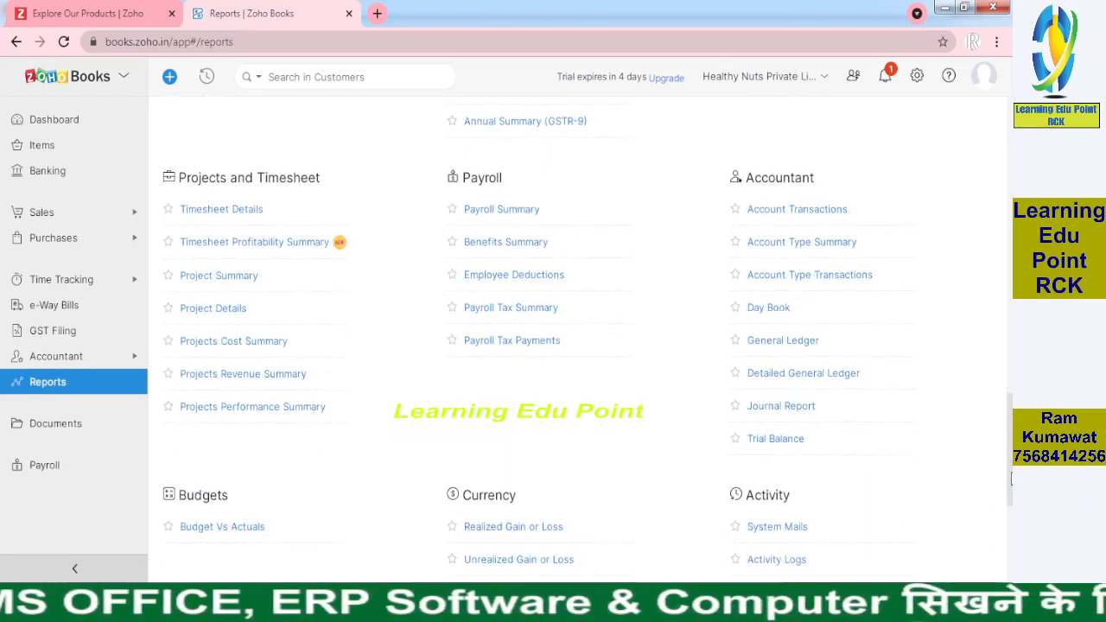
click(785, 444)
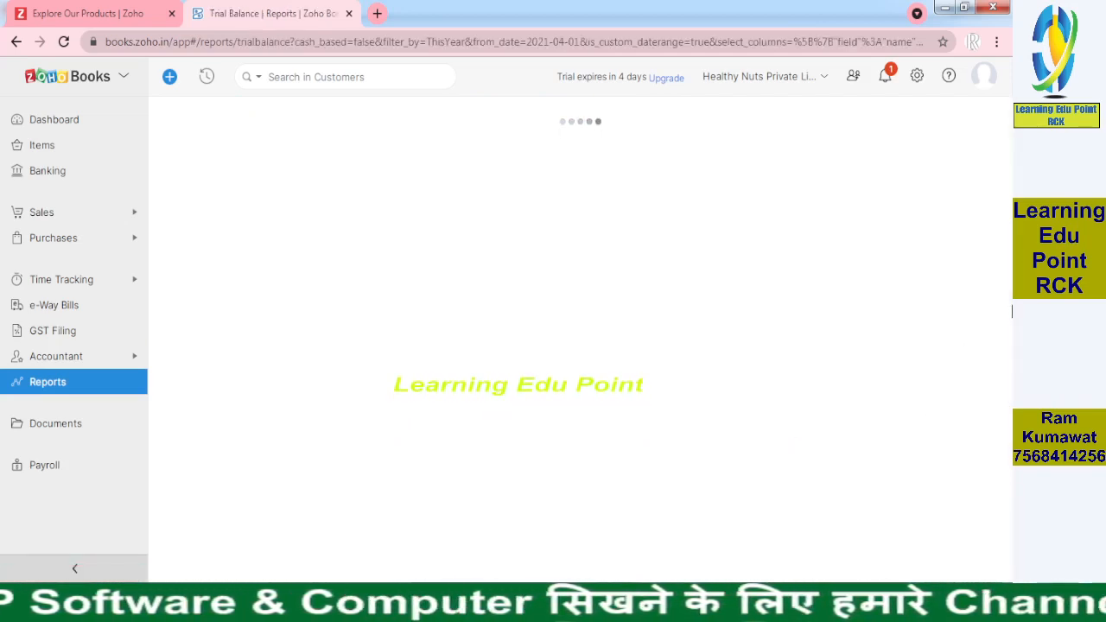
- Open the transactions behind the TDS Payable credit in the trial balance and review the bill and expense entries
scroll(1013, 377, down, 4)
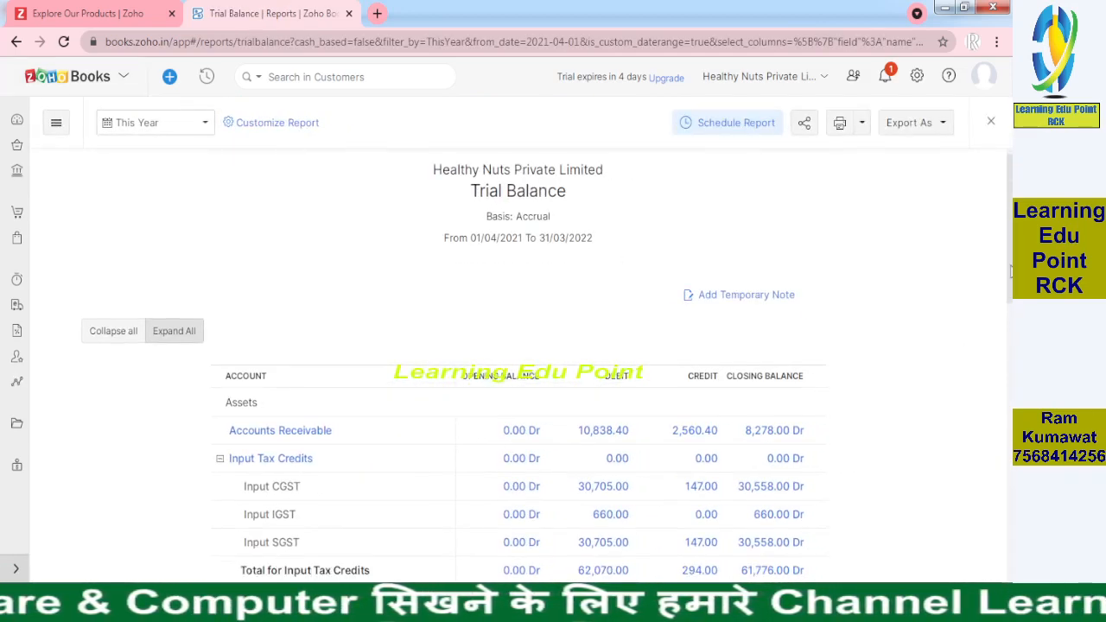
scroll(1013, 377, down, 1)
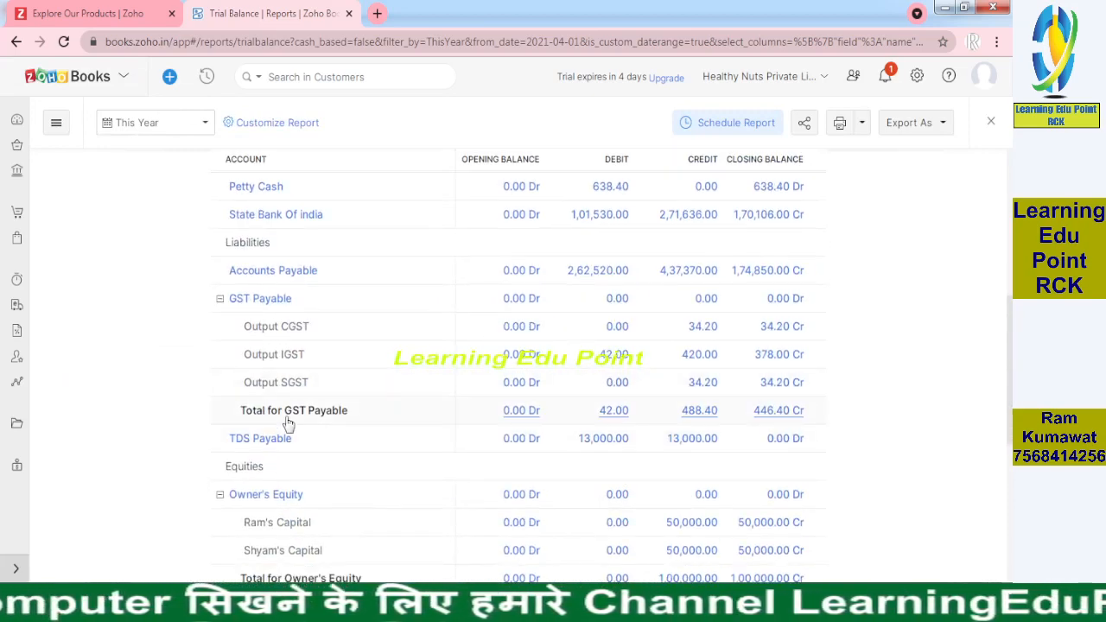
click(678, 449)
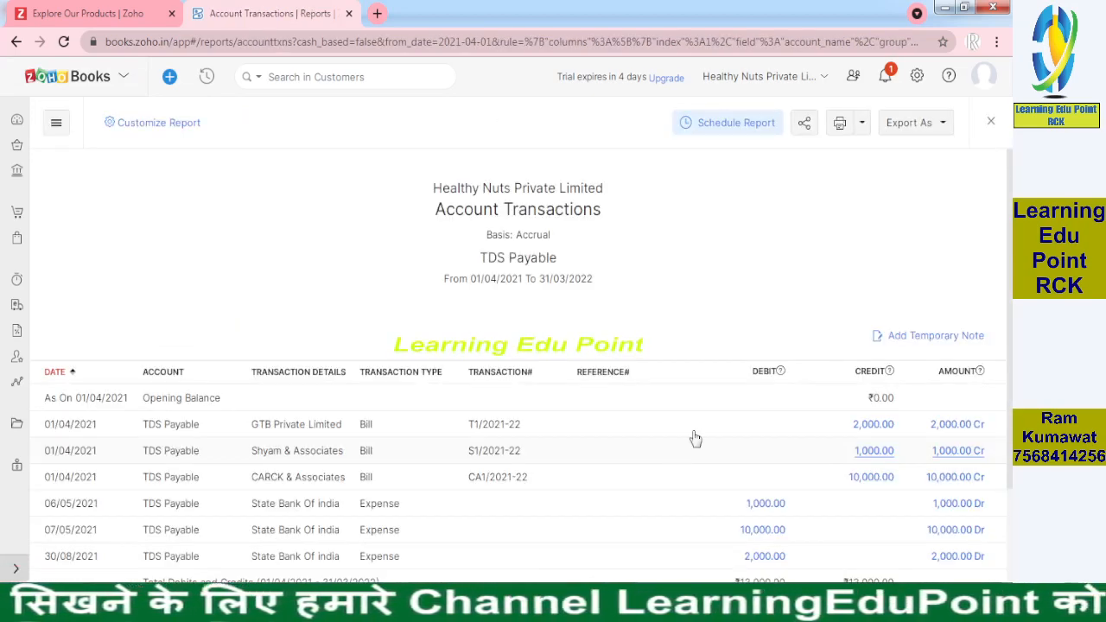
scroll(1013, 328, down, 1)
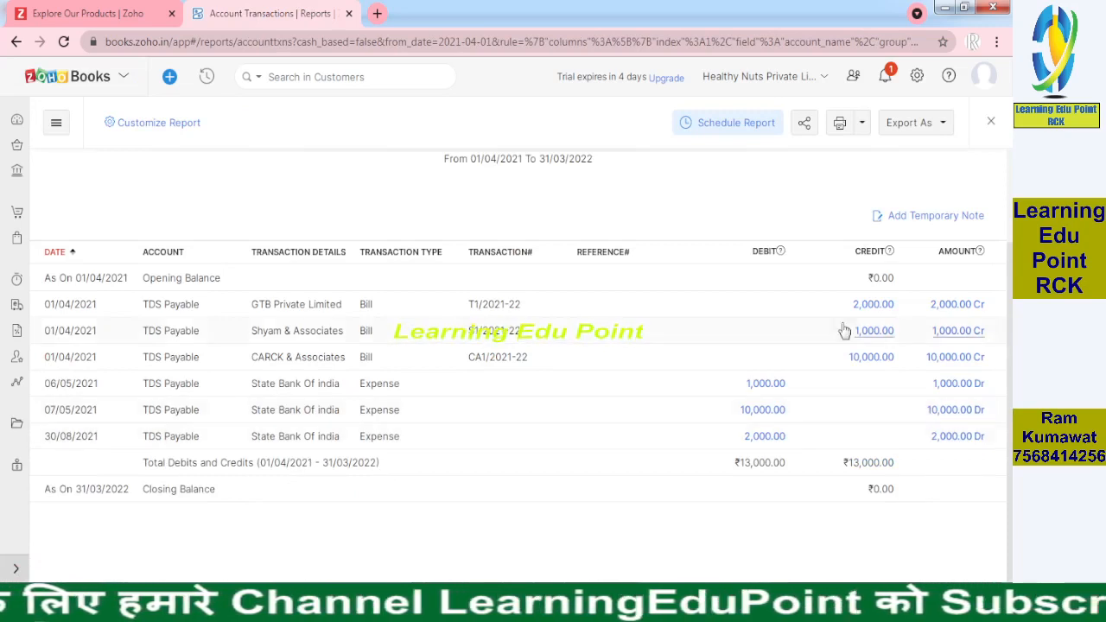